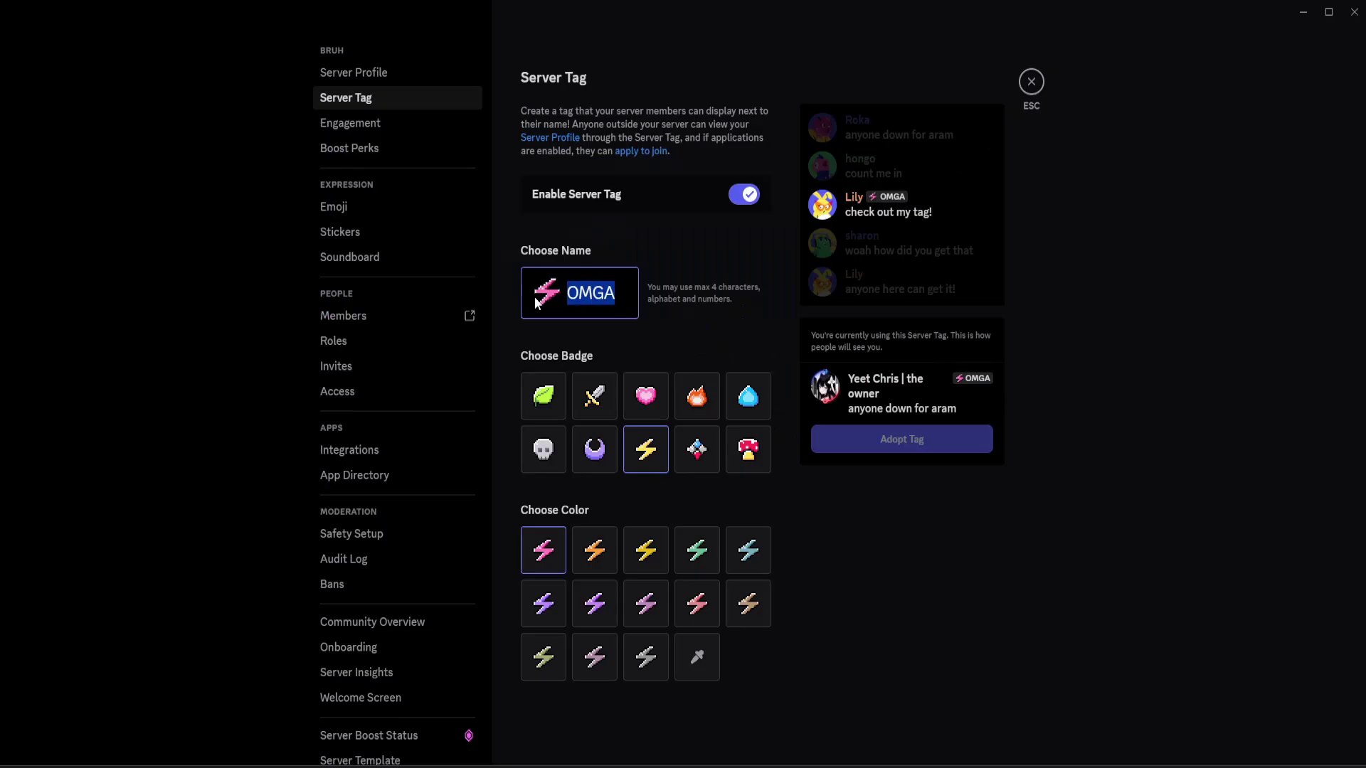
- Rename the server tag from OMGA to SWAG and preview the heart, sword and moon badges
{"action": "key", "text": "BackSpace"}
{"action": "key", "text": "BackSpace"}
{"action": "key", "text": "BackSpace"}
{"action": "key", "text": "BackSpace"}
{"action": "type", "text": "SWAG"}
{"action": "left_click", "coordinate": [645, 455]}
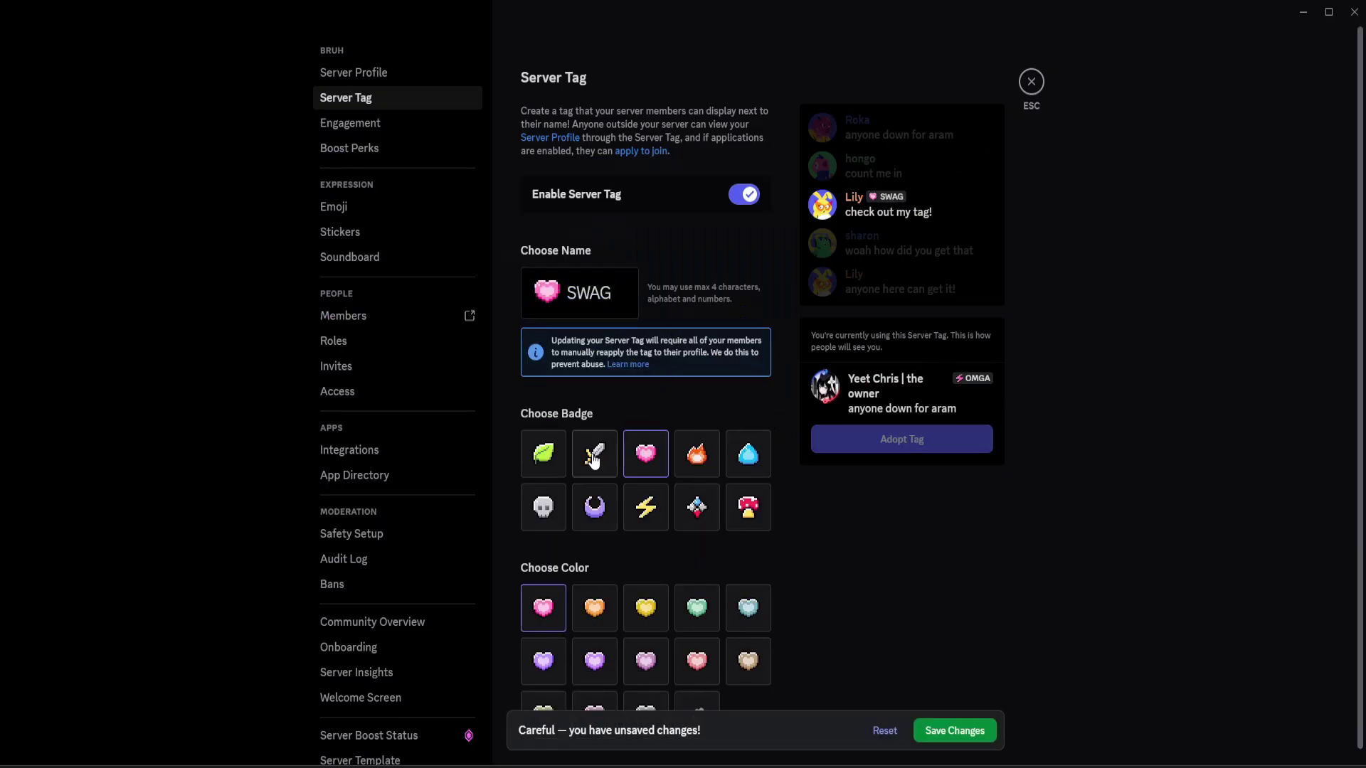
{"action": "left_click", "coordinate": [595, 456]}
{"action": "left_click", "coordinate": [595, 507]}
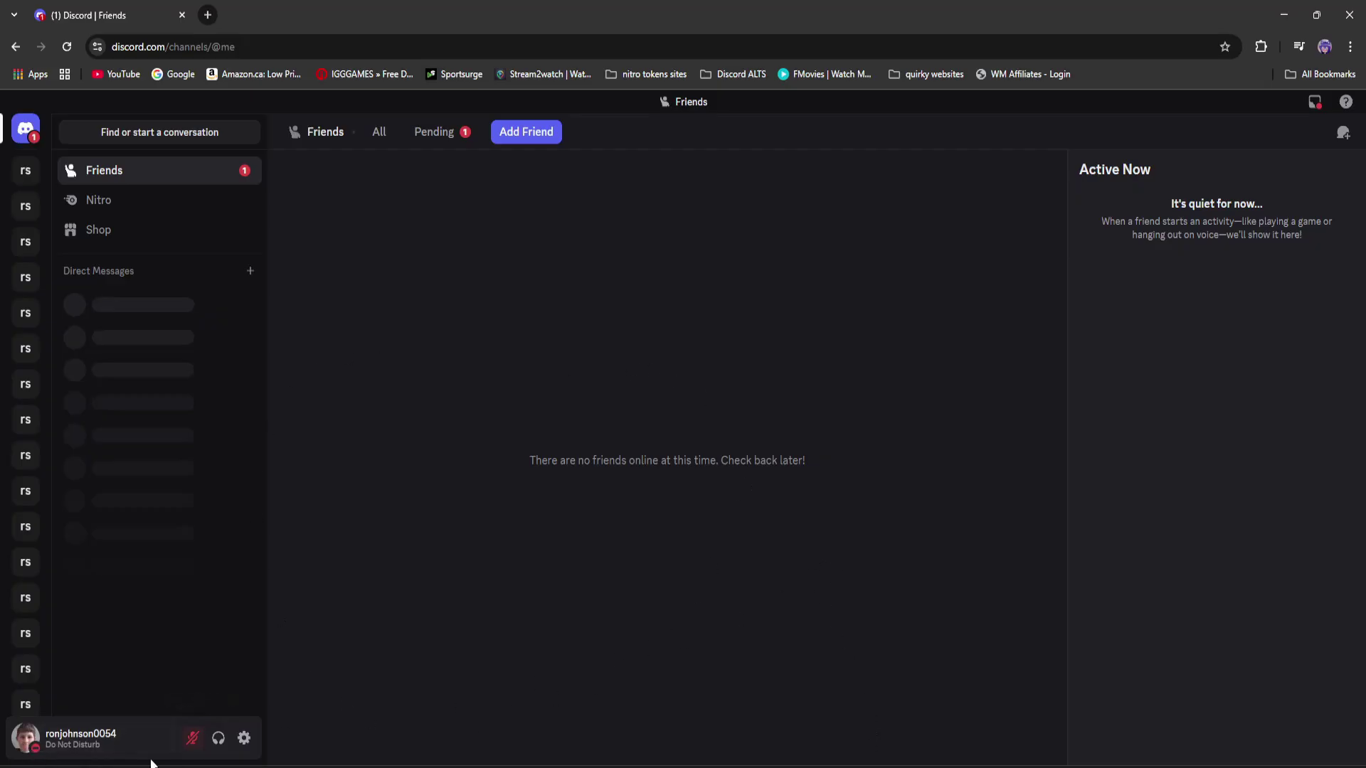
- View and dismiss your own profile card, then scroll down the server list
{"action": "left_click", "coordinate": [16, 736]}
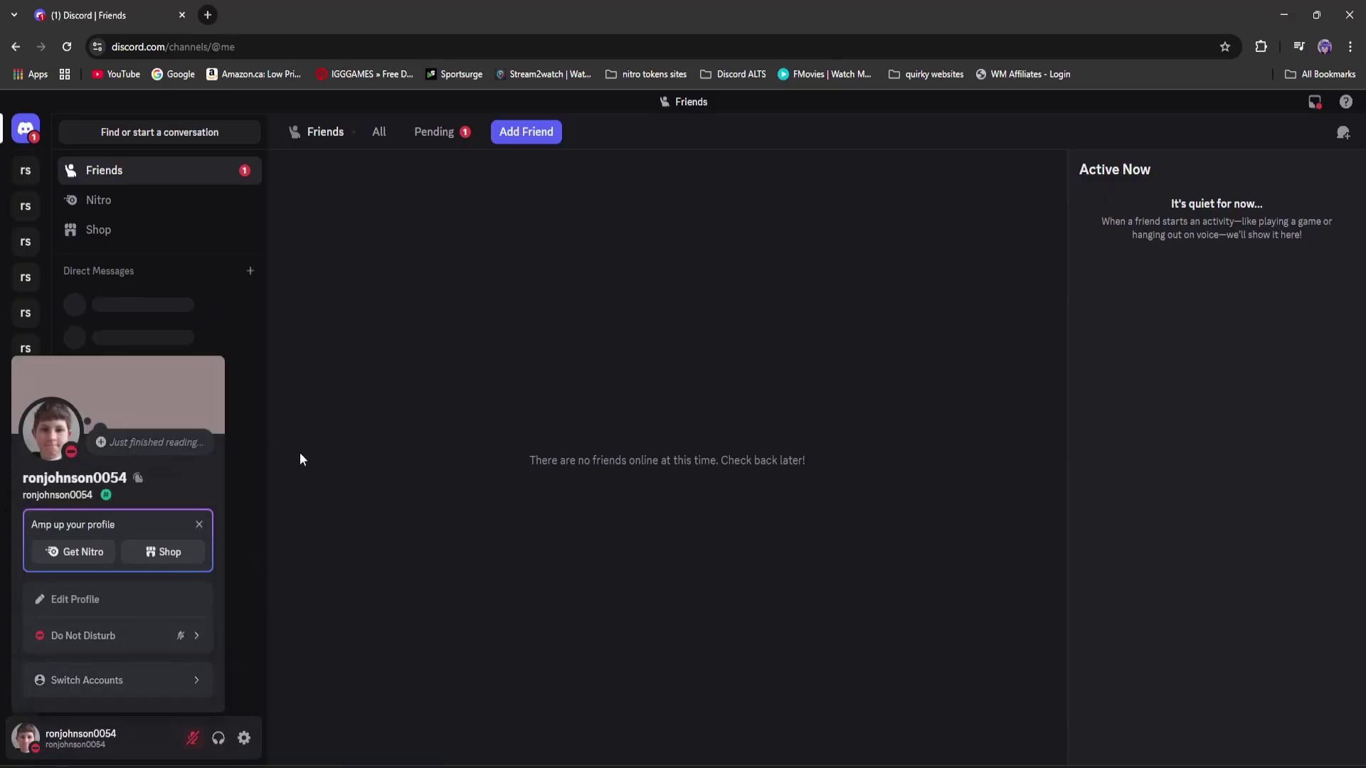
{"action": "left_click", "coordinate": [536, 653]}
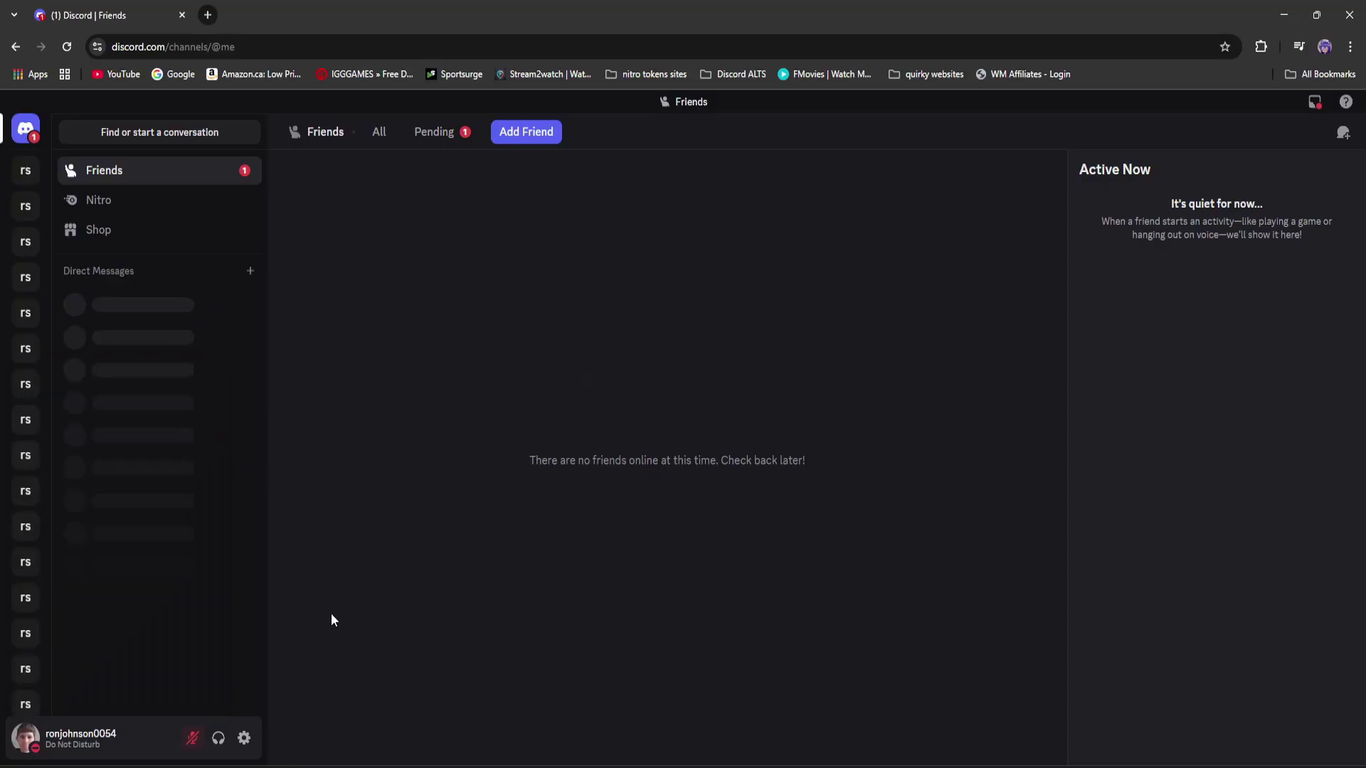
{"action": "scroll", "coordinate": [29, 624], "scroll_direction": "down", "scroll_amount": 5}
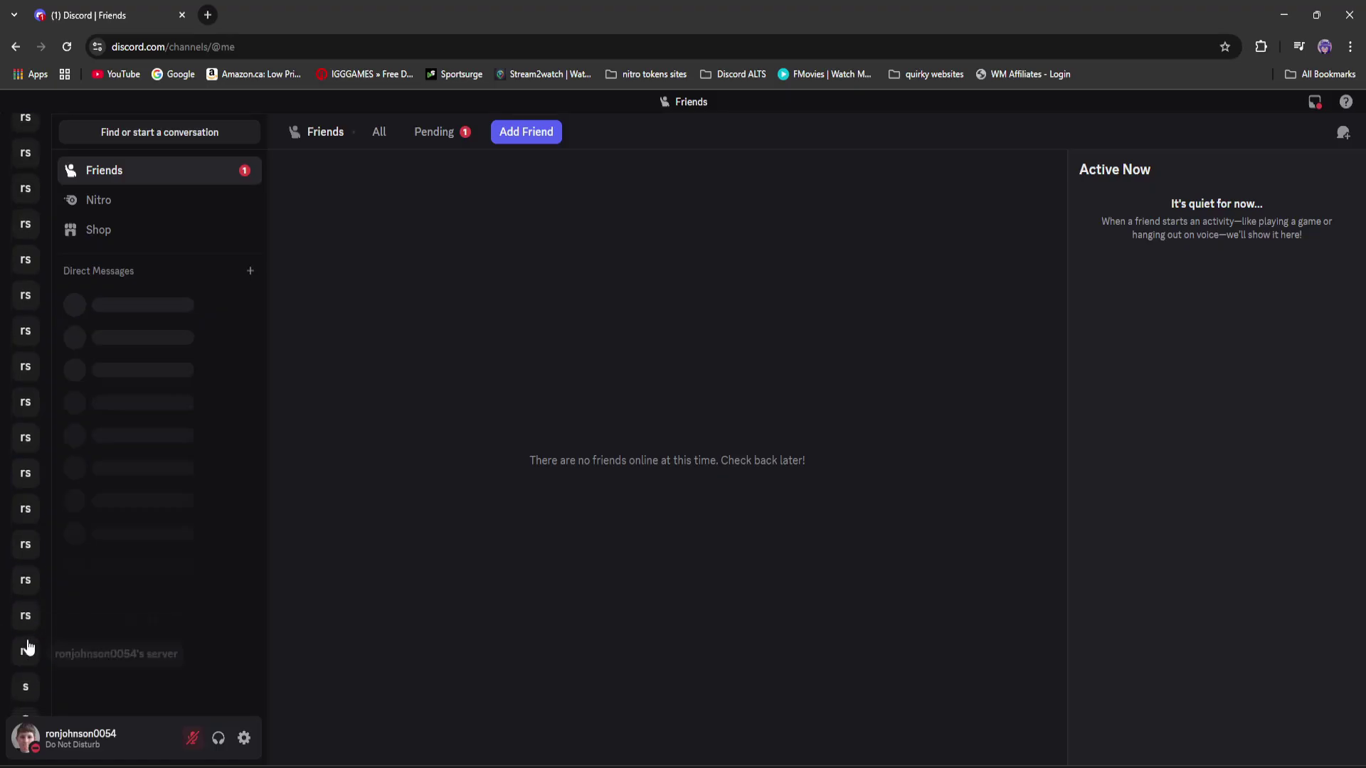
- Switch through your servers to your own and open its Server Boosts page
{"action": "left_click", "coordinate": [26, 553]}
{"action": "left_click", "coordinate": [26, 517]}
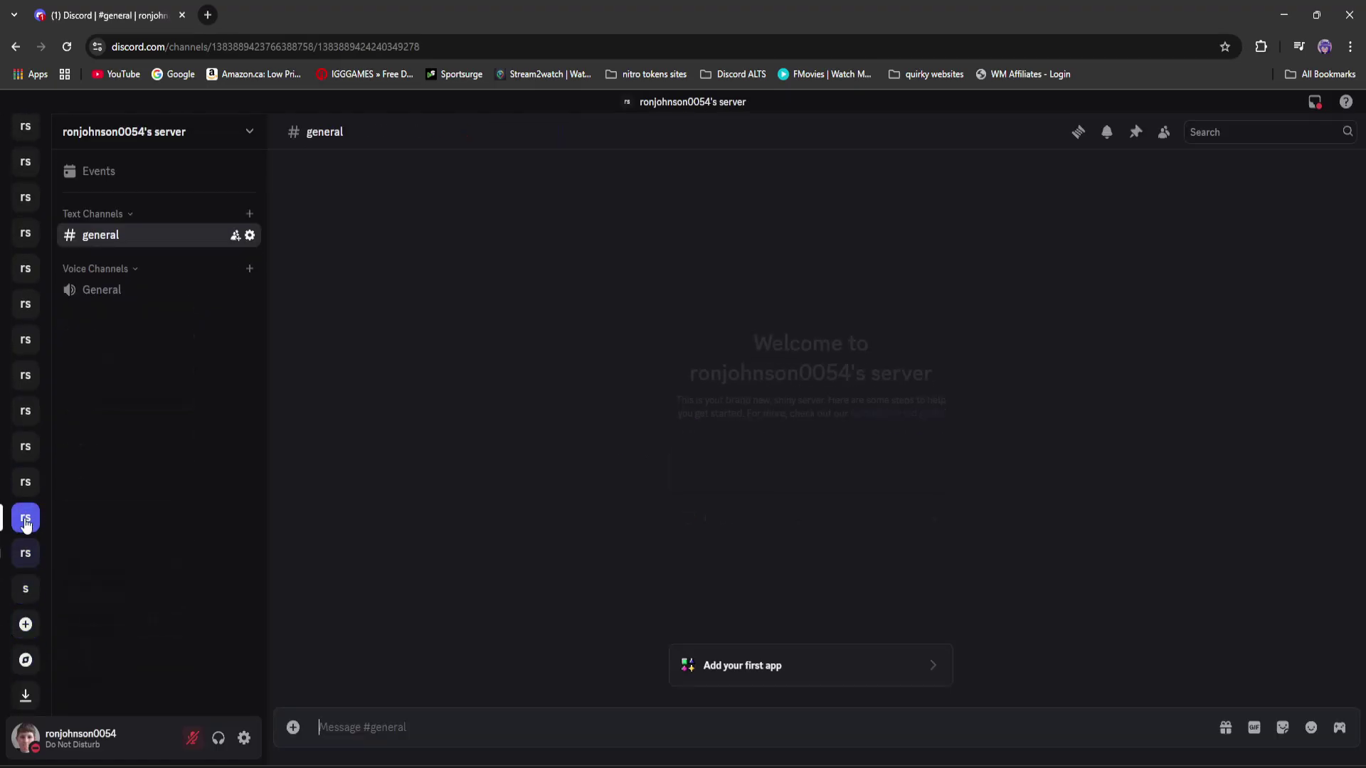
{"action": "left_click", "coordinate": [25, 483]}
{"action": "left_click", "coordinate": [26, 446]}
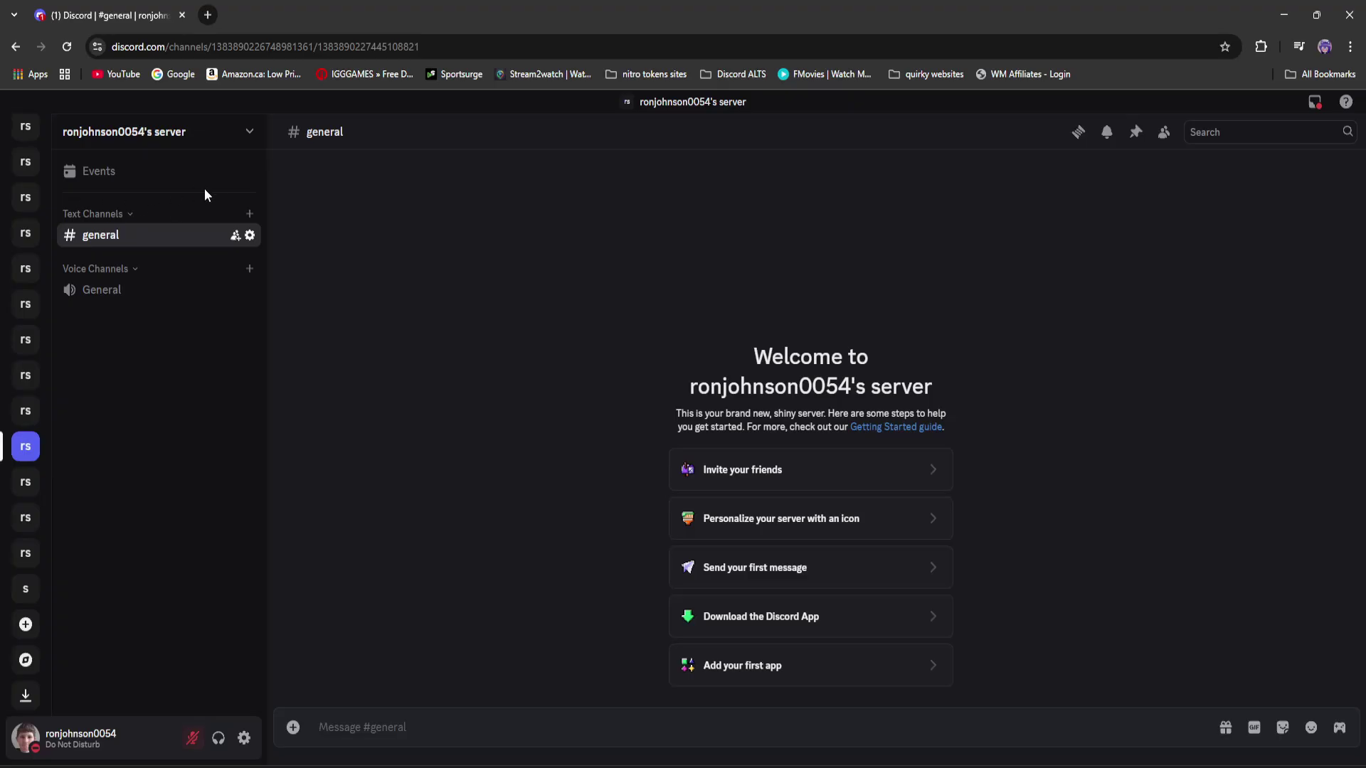
{"action": "left_click", "coordinate": [24, 410]}
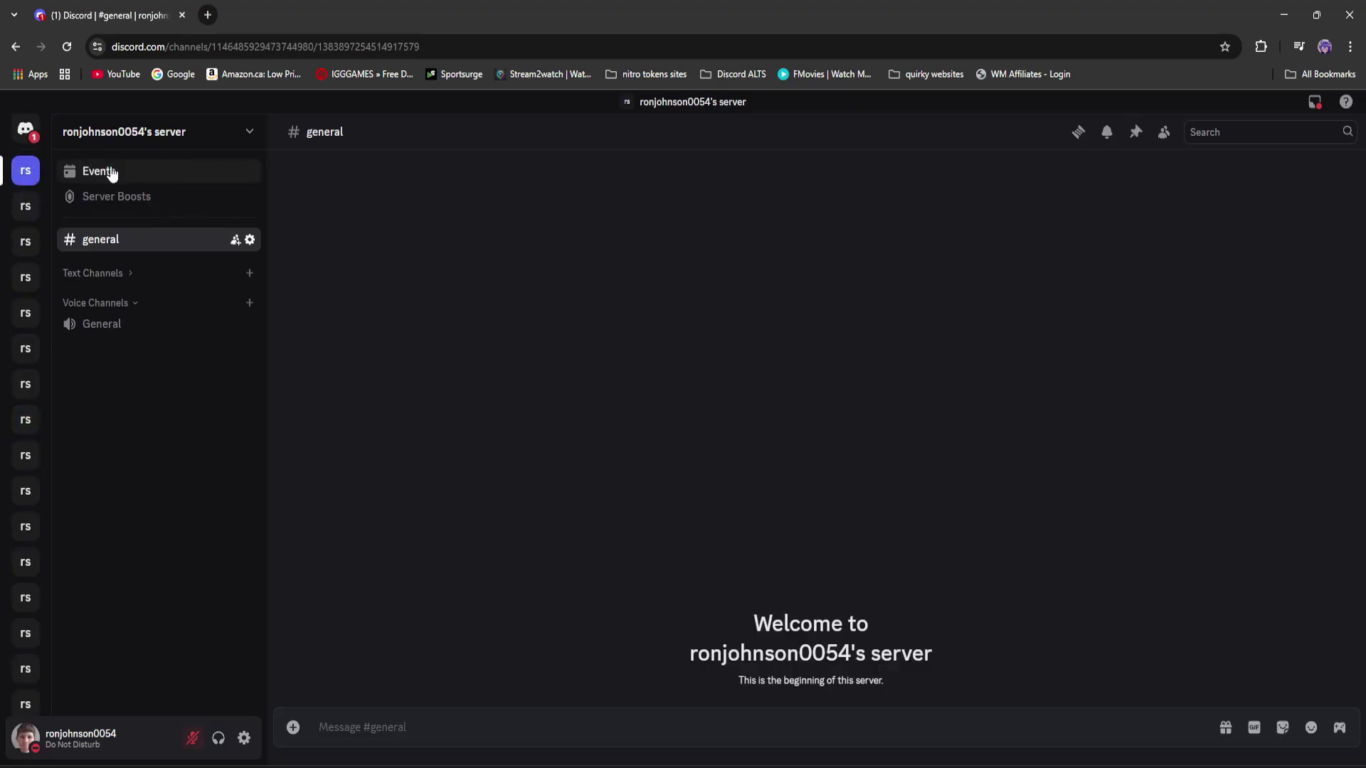
{"action": "left_click", "coordinate": [129, 202]}
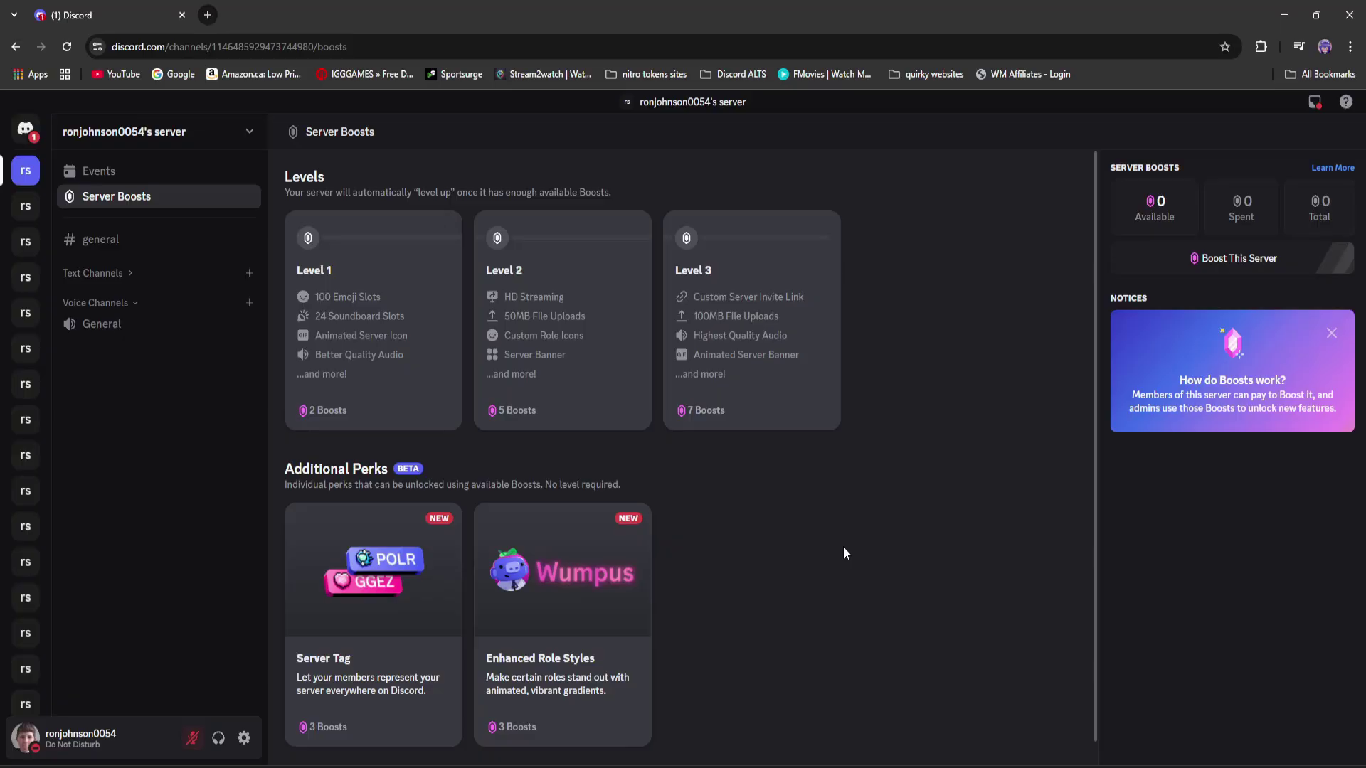
- Try enabling the 3-boost Server Tag perk while no boosts are available
{"action": "scroll", "coordinate": [832, 562], "scroll_direction": "down", "scroll_amount": 1}
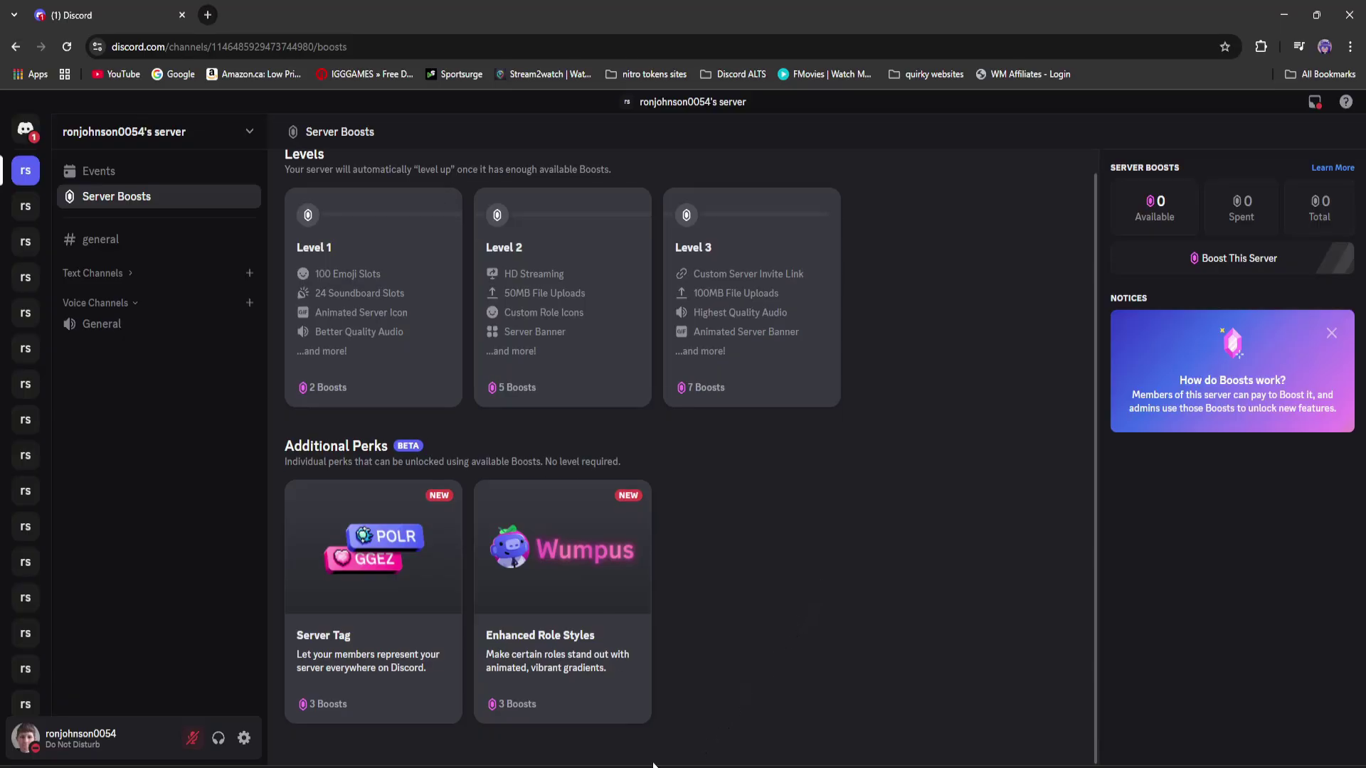
{"action": "mouse_move", "coordinate": [306, 587]}
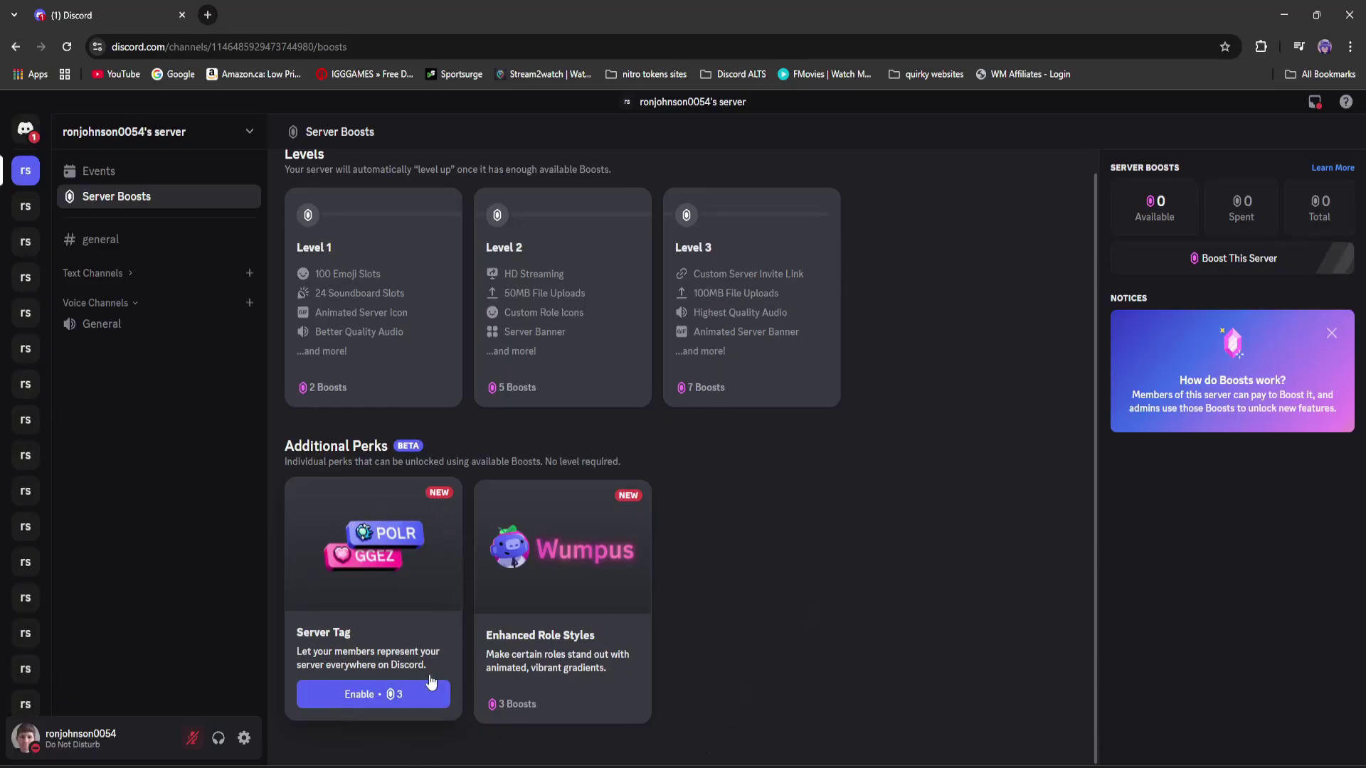
{"action": "left_click", "coordinate": [389, 703]}
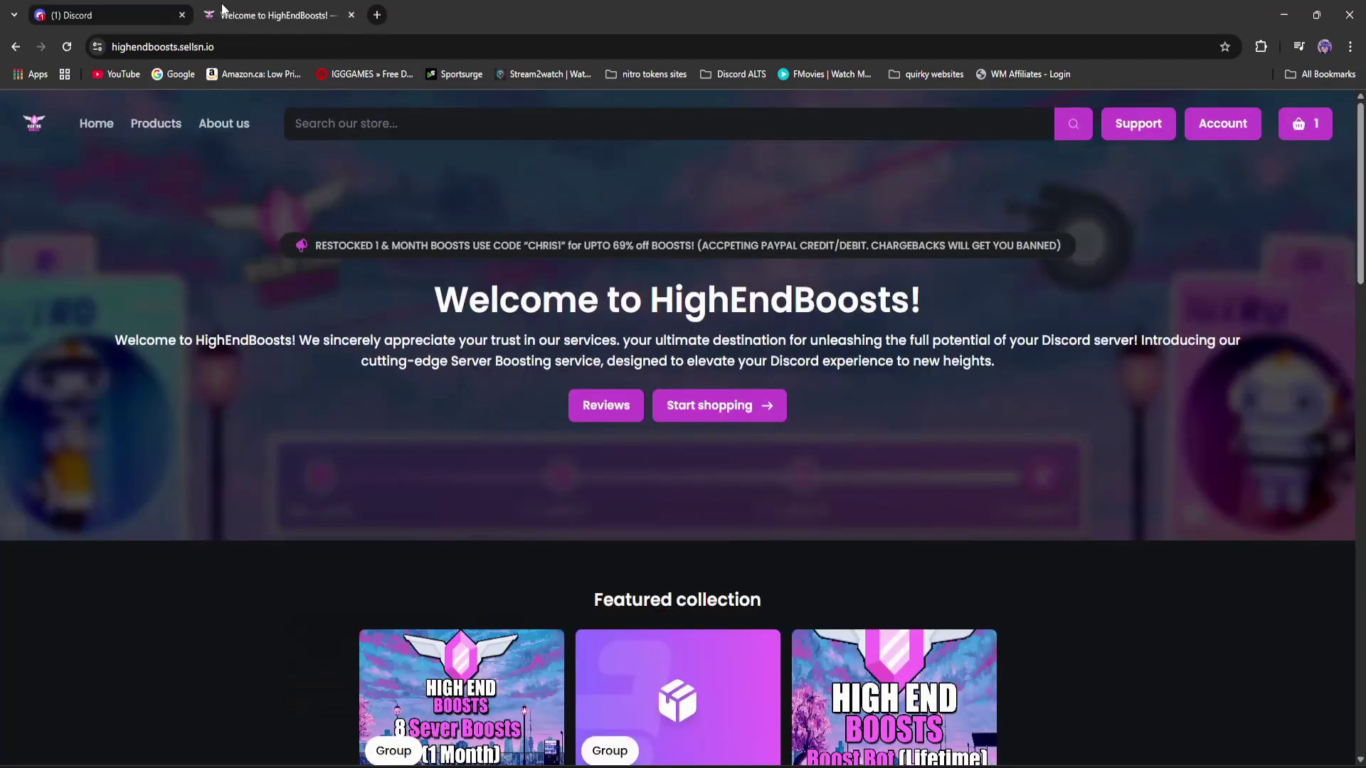
- Open the 1 Month High End Server Boosts product list to compare package prices
{"action": "scroll", "coordinate": [848, 283], "scroll_direction": "down", "scroll_amount": 3}
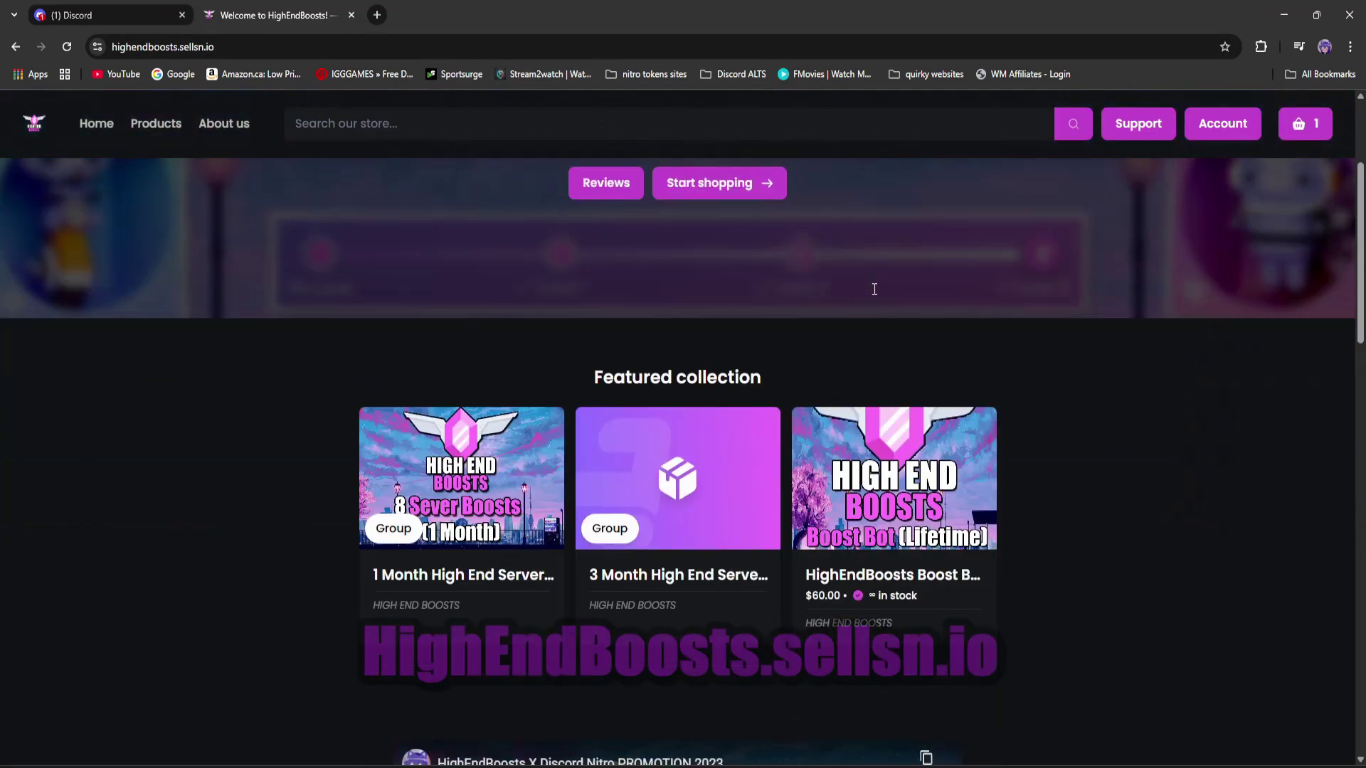
{"action": "left_click", "coordinate": [442, 601]}
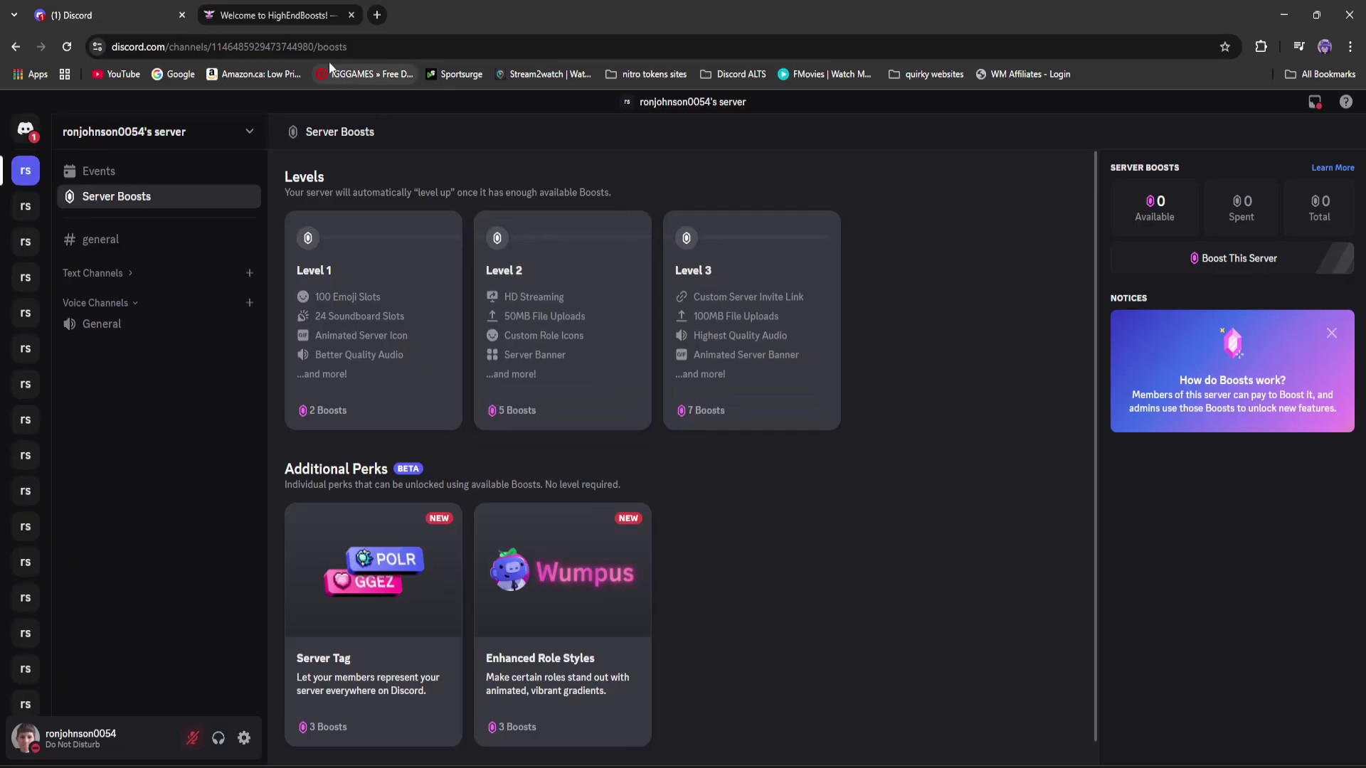
{"action": "left_click", "coordinate": [291, 18]}
{"action": "scroll", "coordinate": [552, 539], "scroll_direction": "down", "scroll_amount": 1}
{"action": "left_click", "coordinate": [622, 579]}
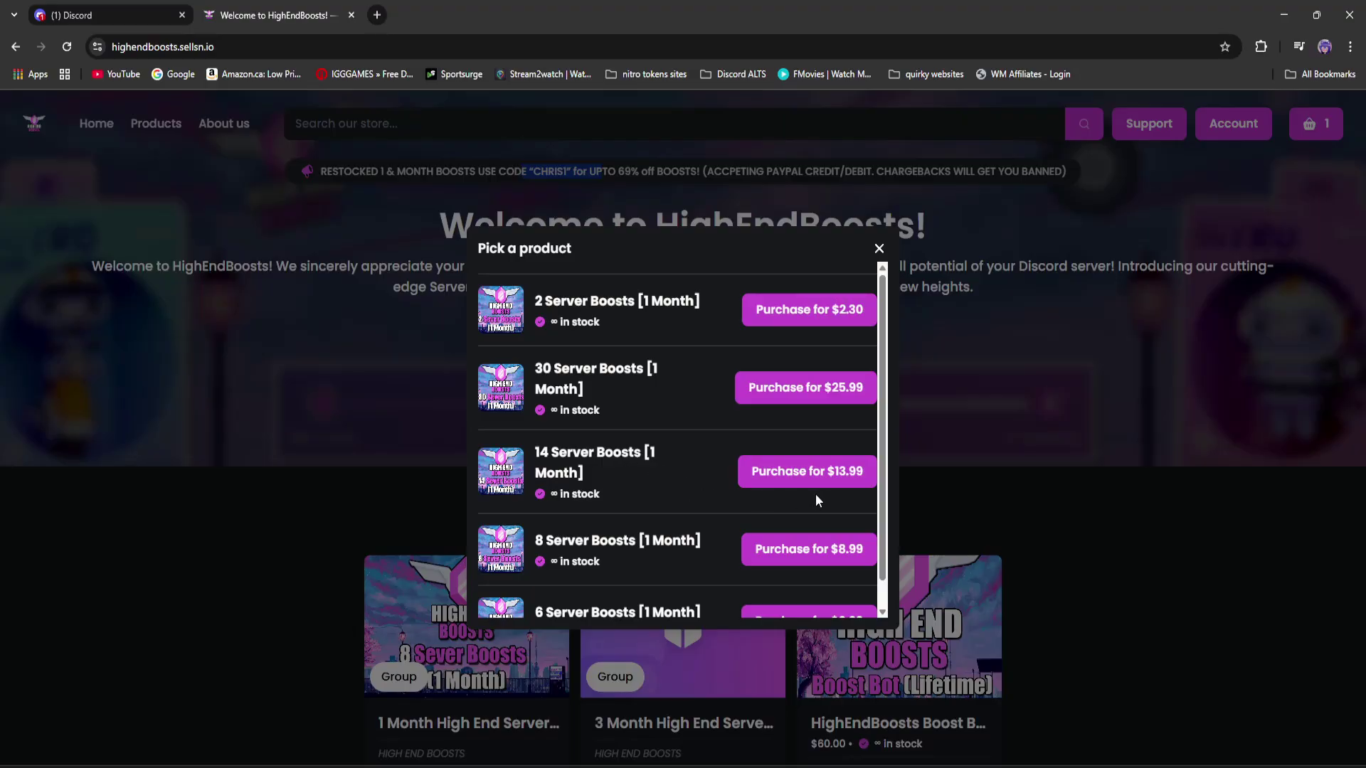
- Return to the Discord tab and scroll down the Server Boosts page
{"action": "left_click", "coordinate": [123, 9]}
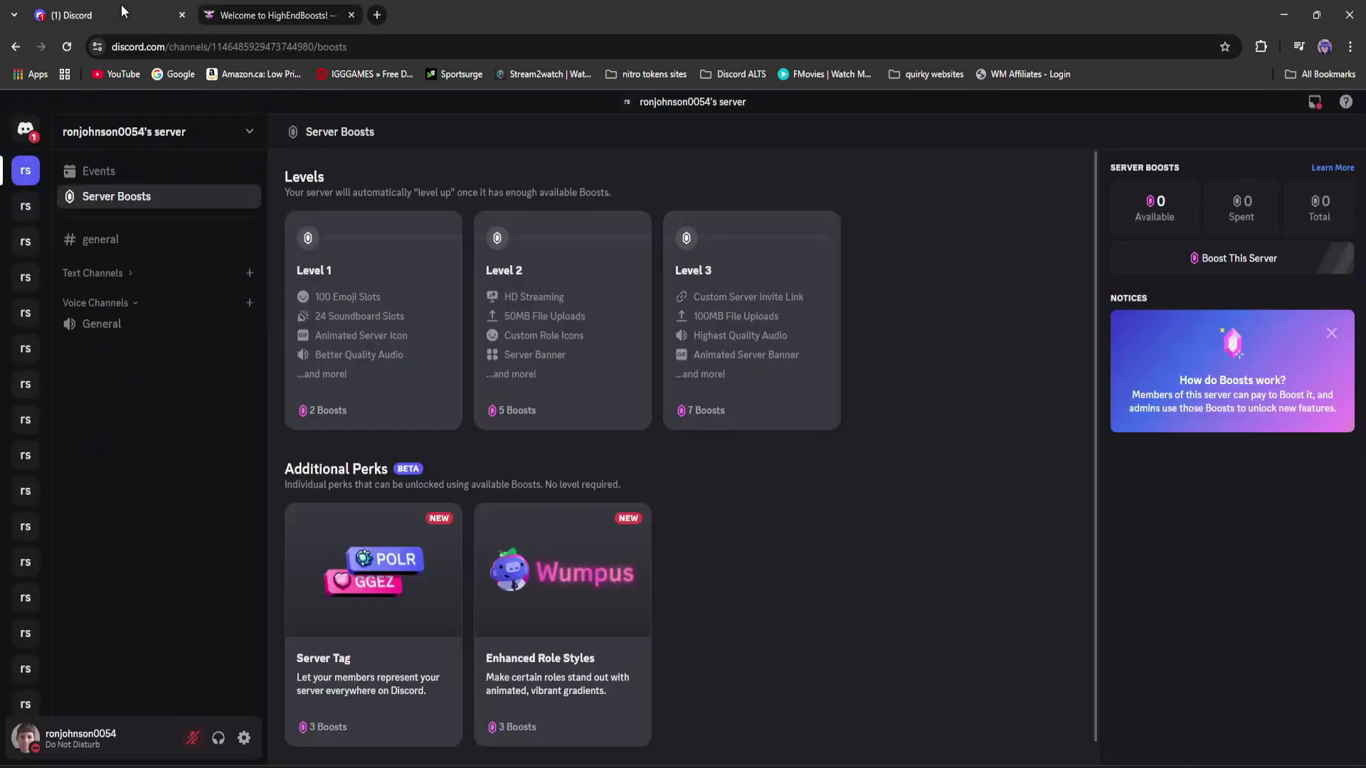
{"action": "scroll", "coordinate": [779, 515], "scroll_direction": "down", "scroll_amount": 1}
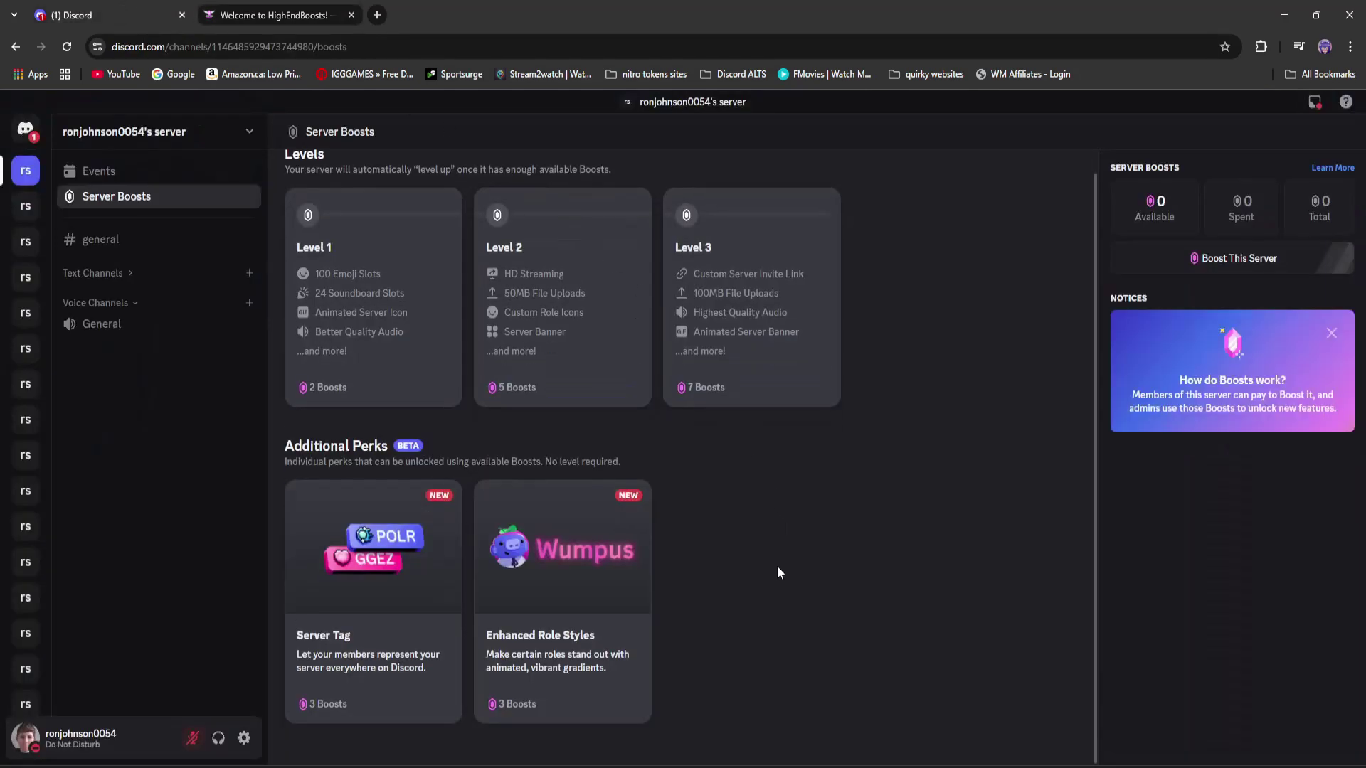
{"action": "mouse_move", "coordinate": [450, 701]}
- Copy the server's invite link from Invite People and go to the boost store tab
{"action": "left_click", "coordinate": [156, 132]}
{"action": "left_click", "coordinate": [125, 210]}
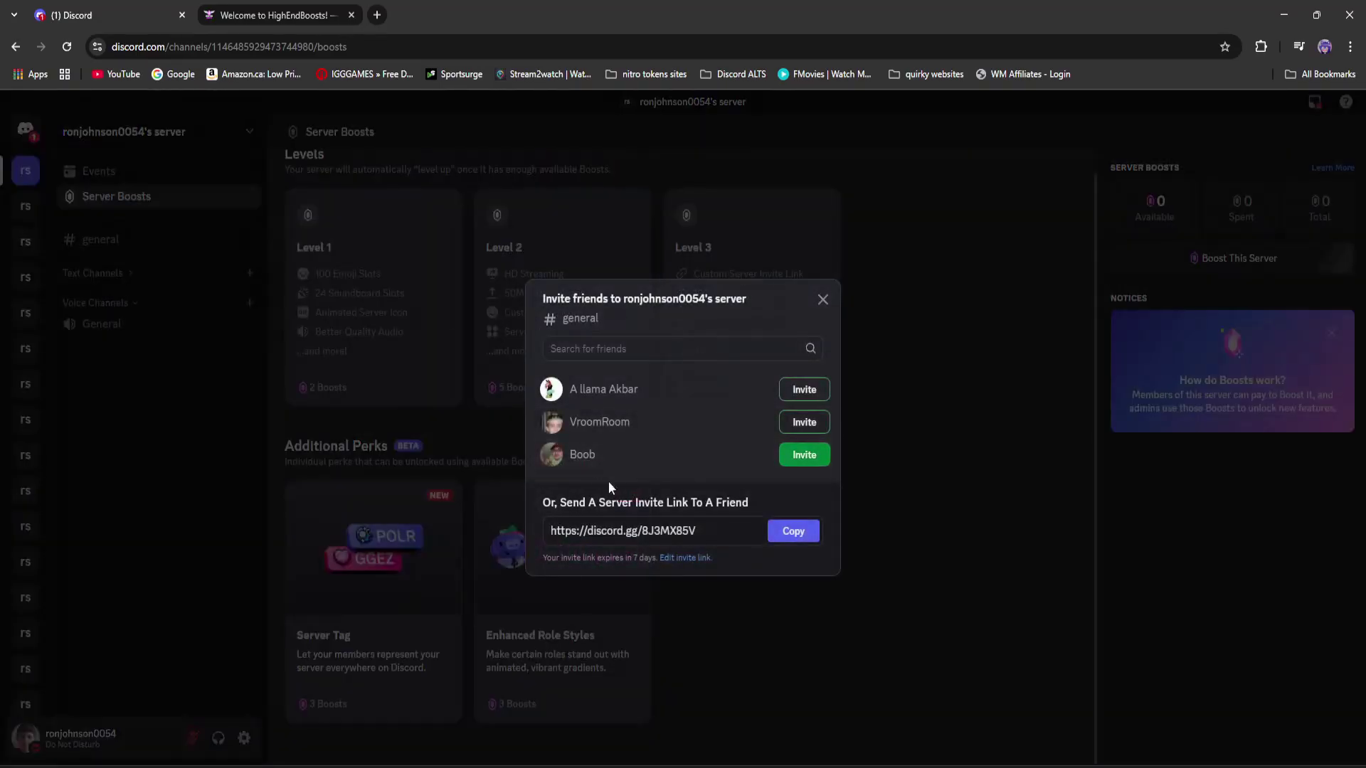
{"action": "left_click", "coordinate": [796, 535]}
{"action": "left_click", "coordinate": [277, 14]}
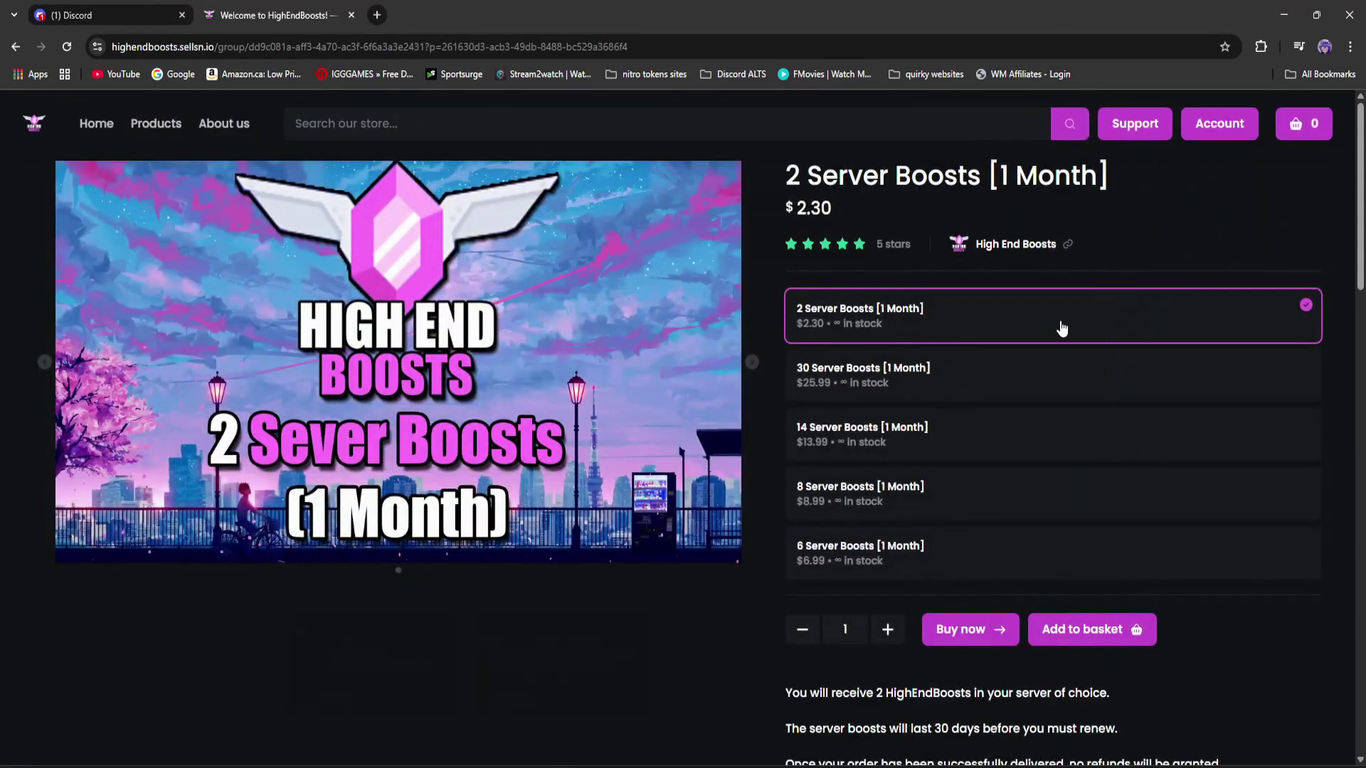
- Order two 2 Server Boosts packs and check out for $4.60
{"action": "left_click", "coordinate": [887, 630]}
{"action": "left_click", "coordinate": [1085, 630]}
{"action": "left_click", "coordinate": [724, 509]}
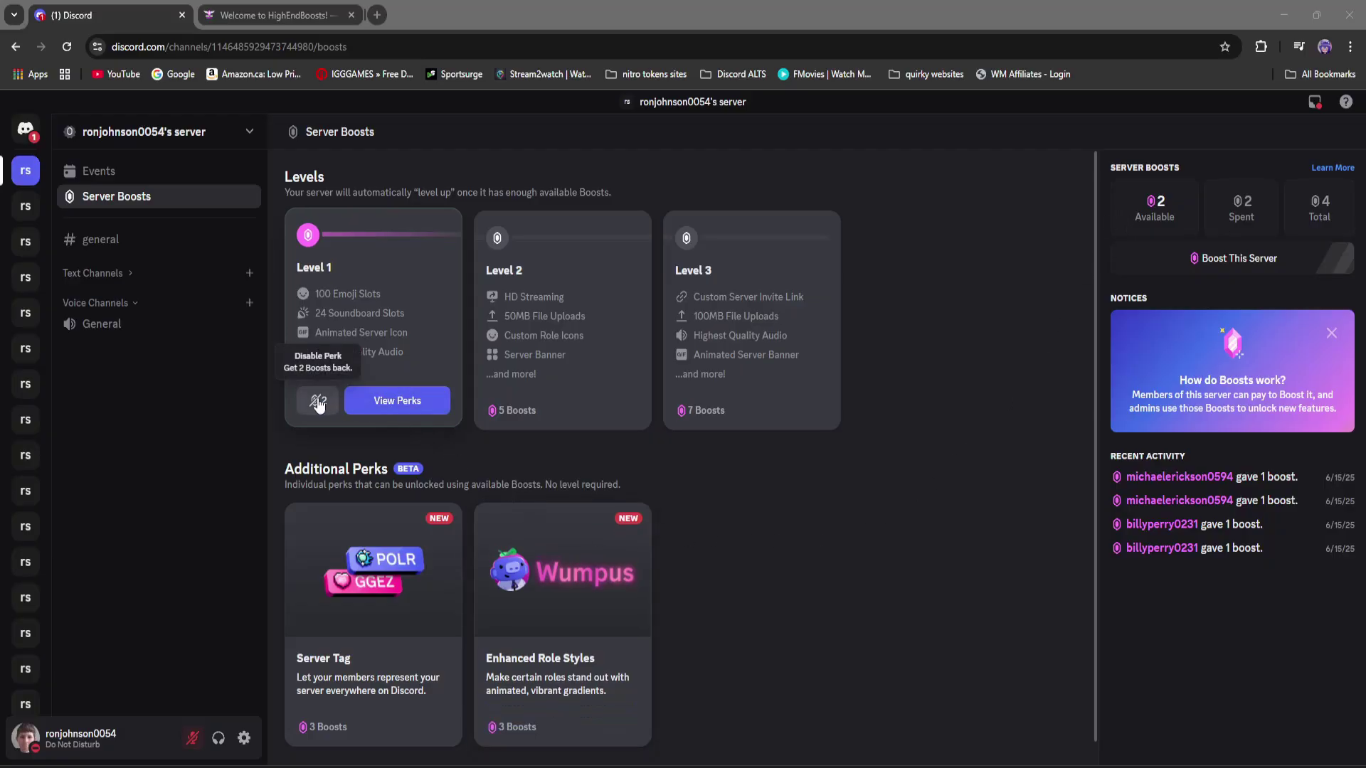
- Disable the Level 1 perk and spend 3 boosts enabling the Server Tag perk
{"action": "left_click", "coordinate": [318, 403]}
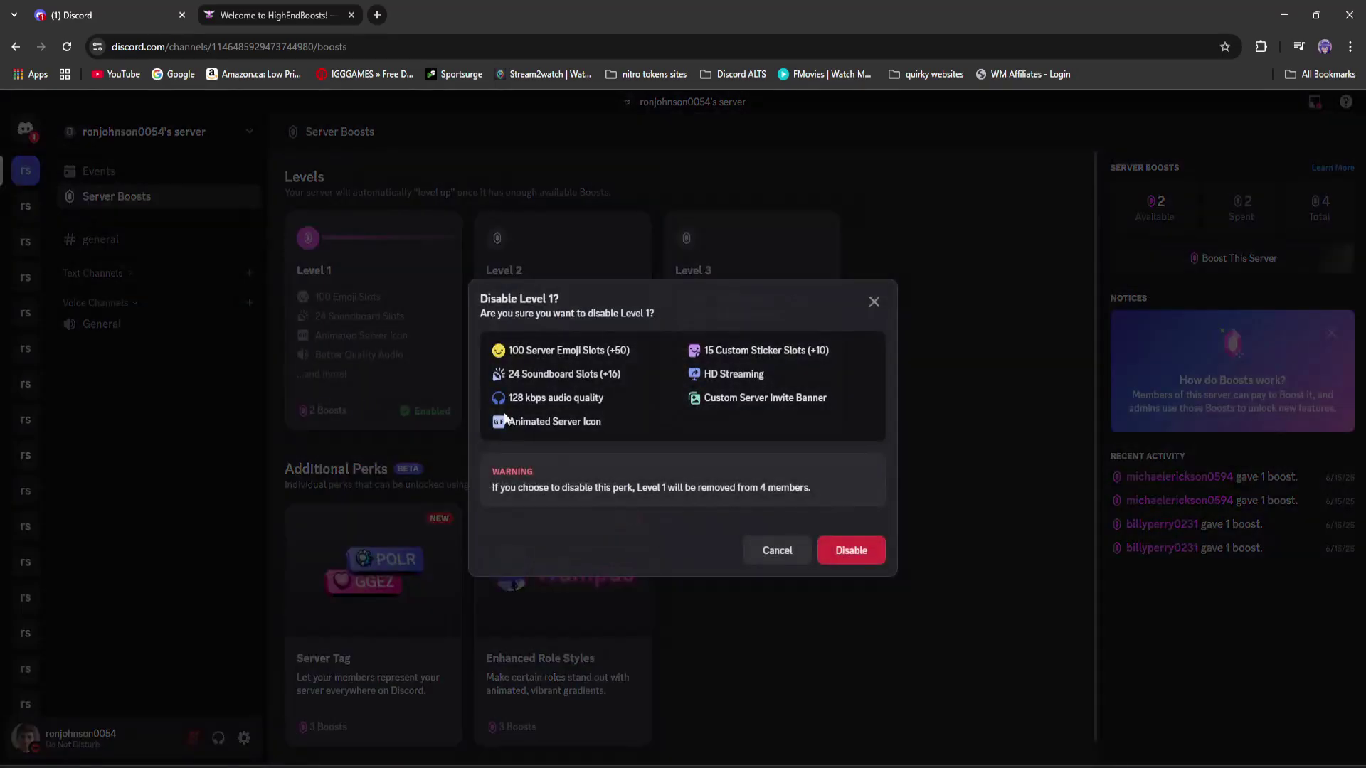
{"action": "left_click", "coordinate": [862, 553]}
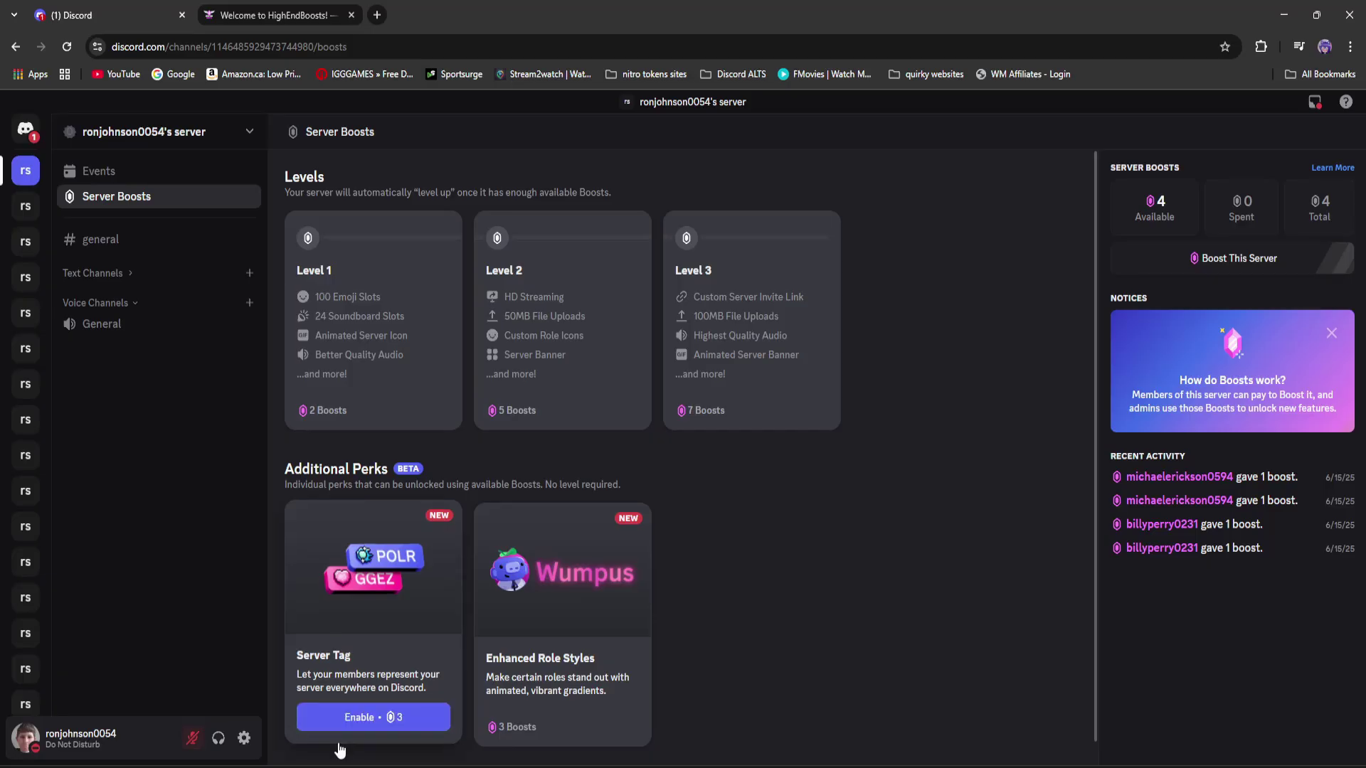
{"action": "left_click", "coordinate": [370, 720]}
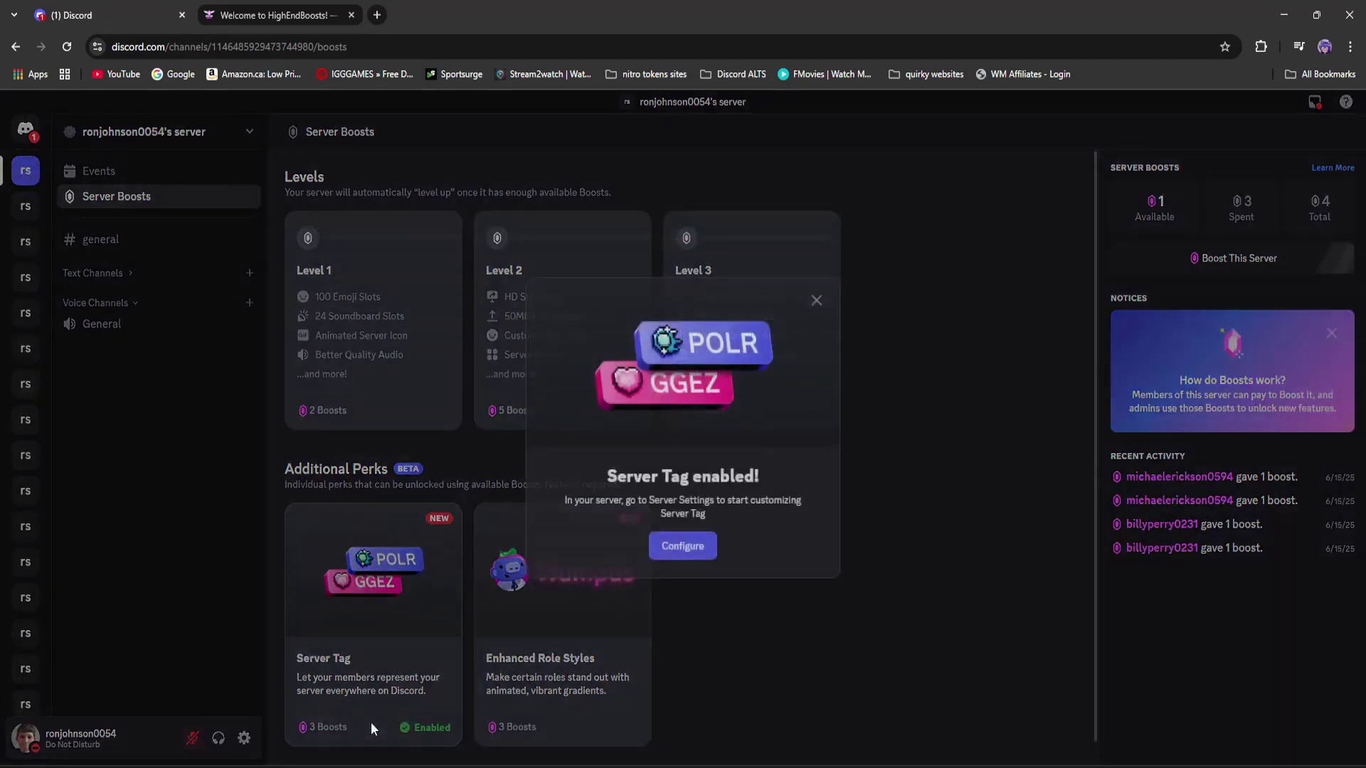
- Enable the server tag, name it SUB with the sword badge, save, and adopt it
{"action": "left_click", "coordinate": [682, 545]}
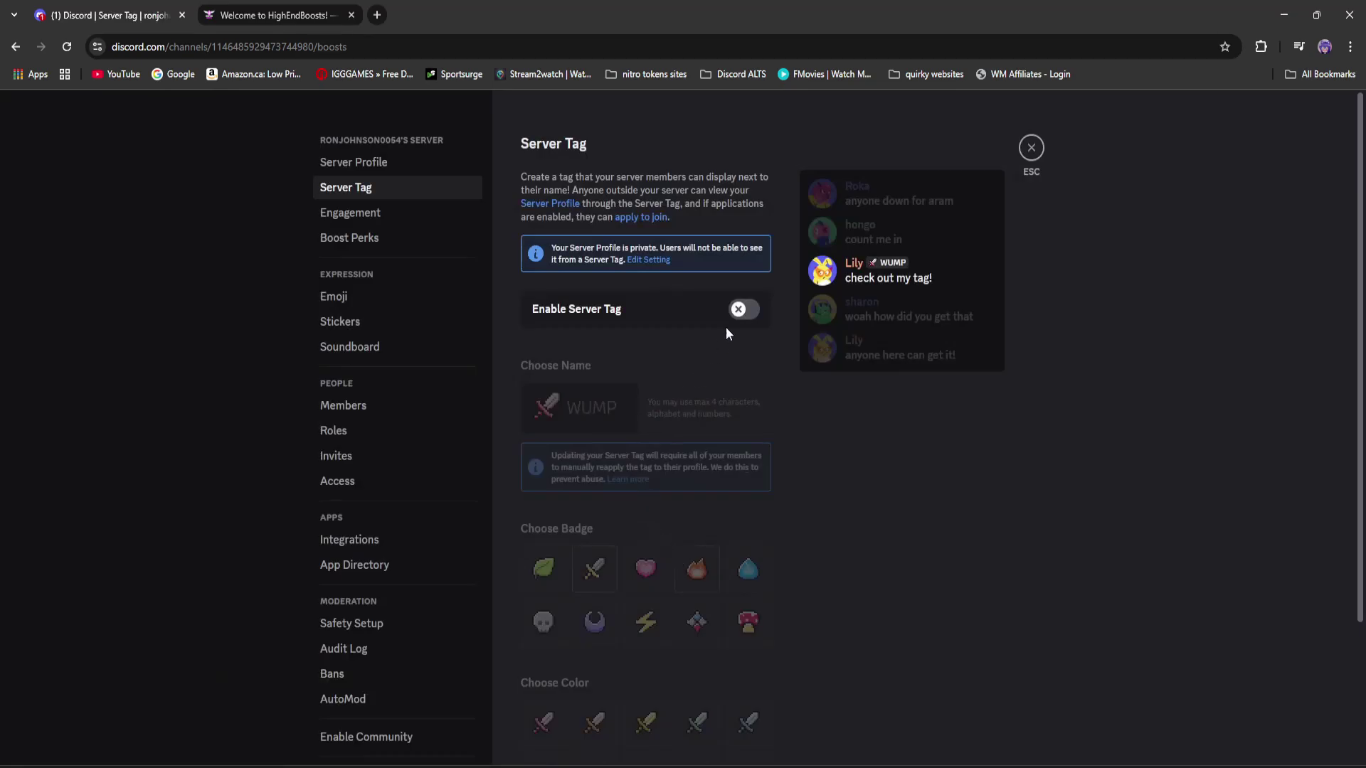
{"action": "left_click", "coordinate": [744, 310]}
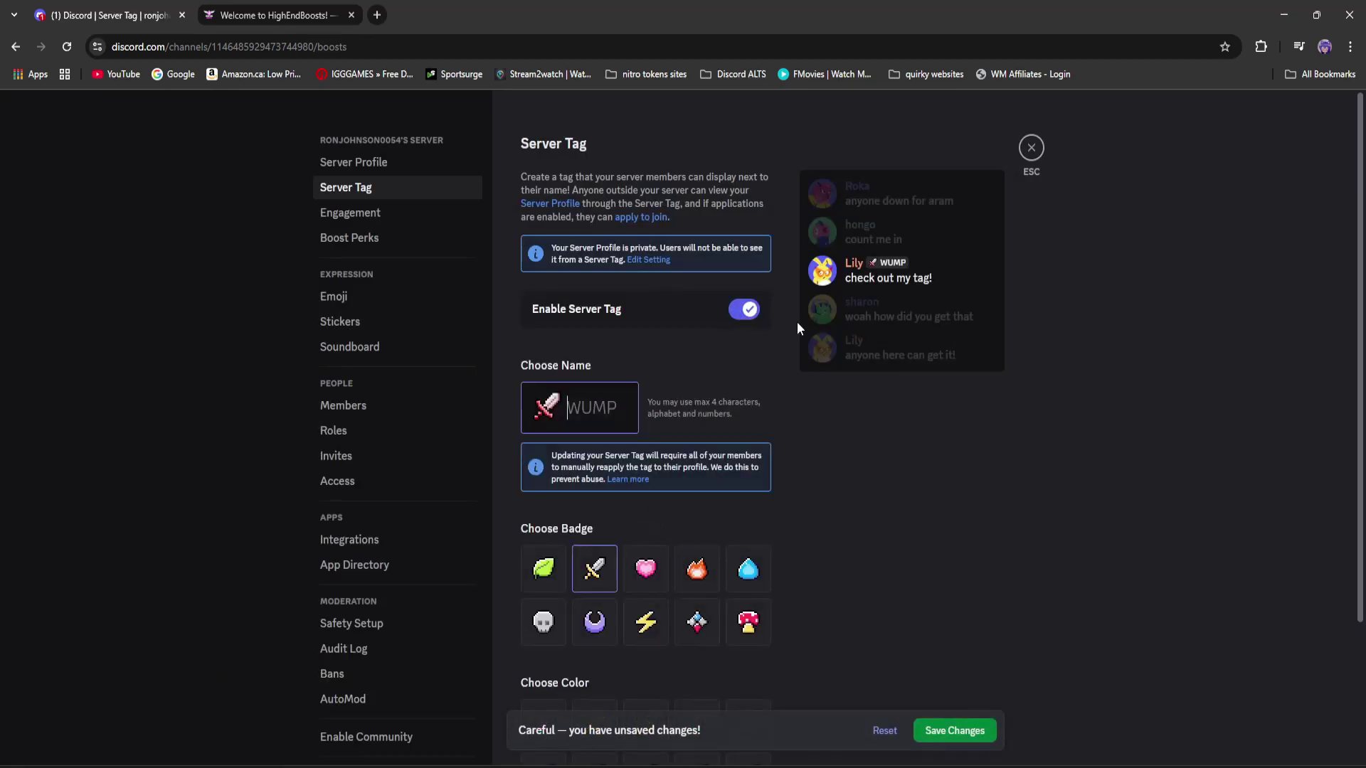
{"action": "left_click", "coordinate": [629, 411]}
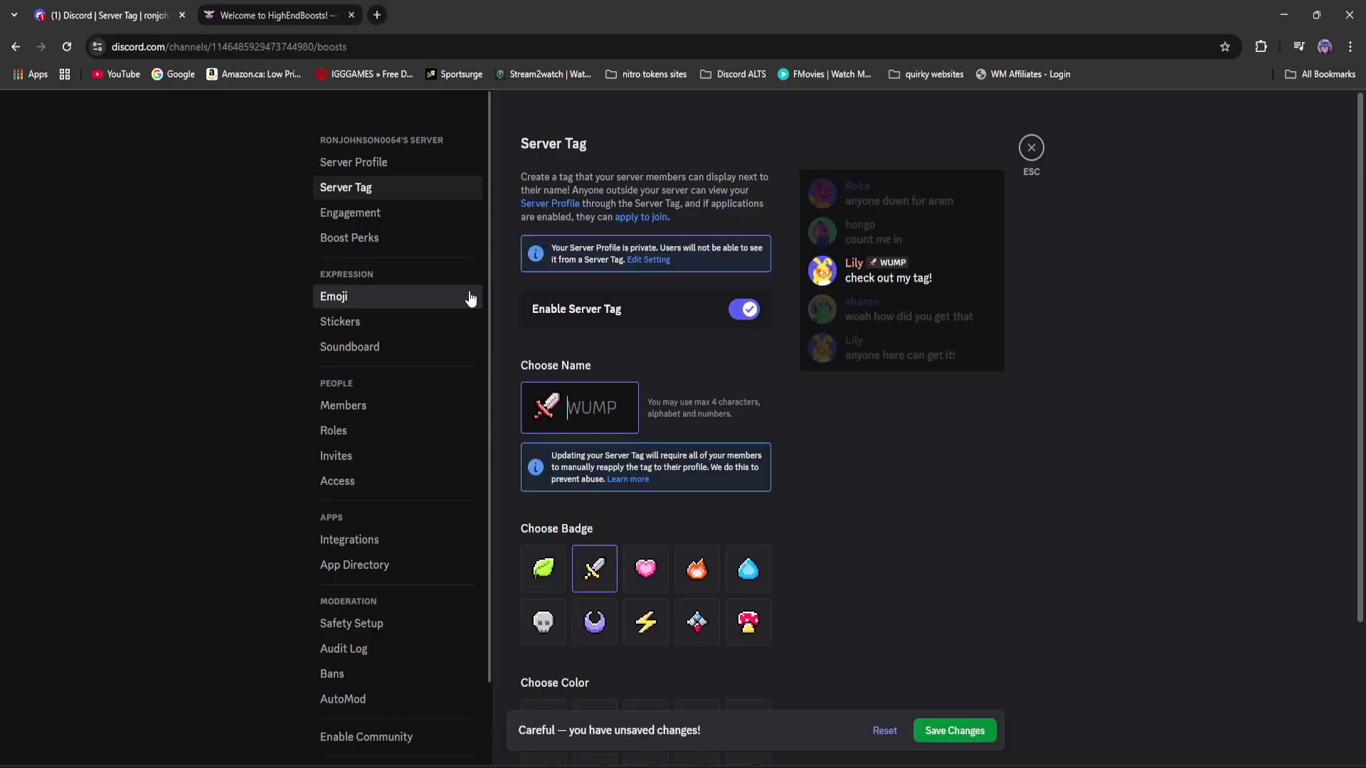
{"action": "type", "text": "SUB"}
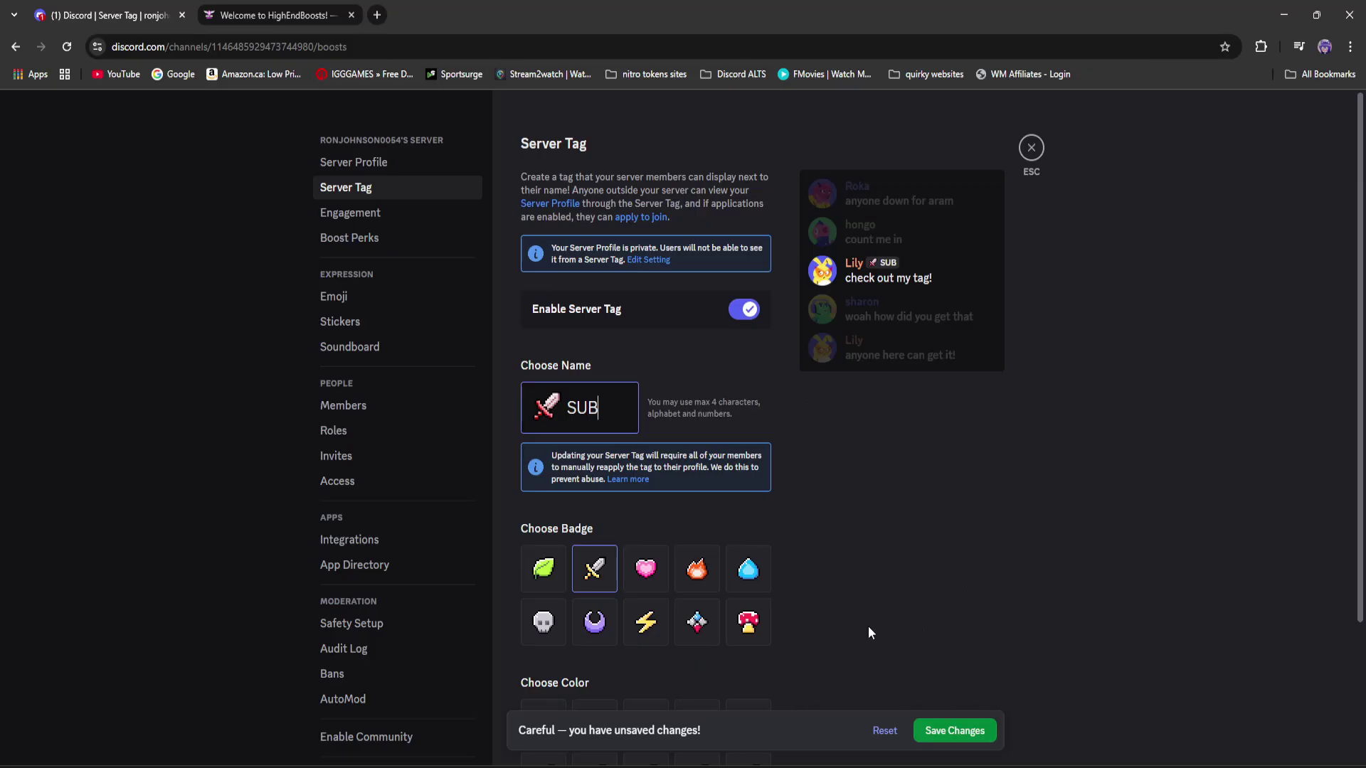
{"action": "left_click", "coordinate": [947, 730]}
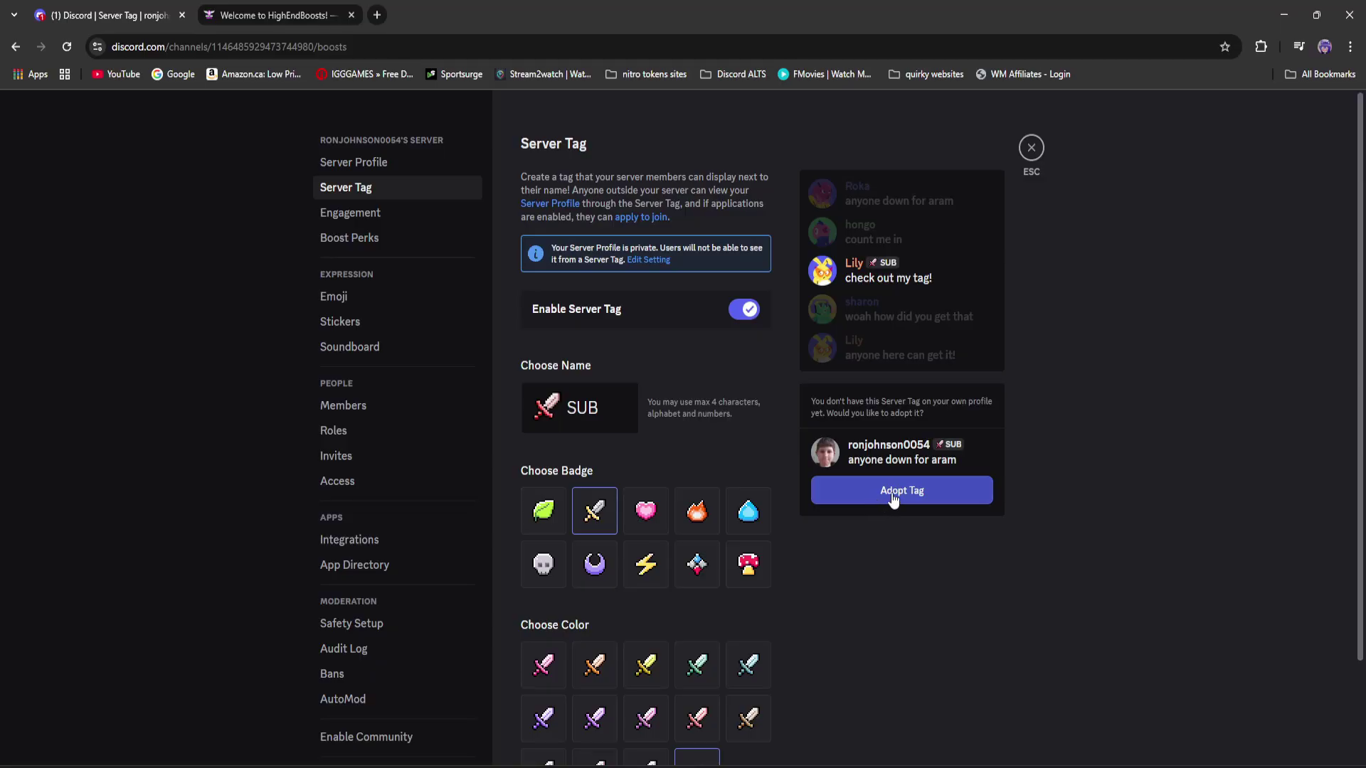
{"action": "left_click", "coordinate": [889, 502]}
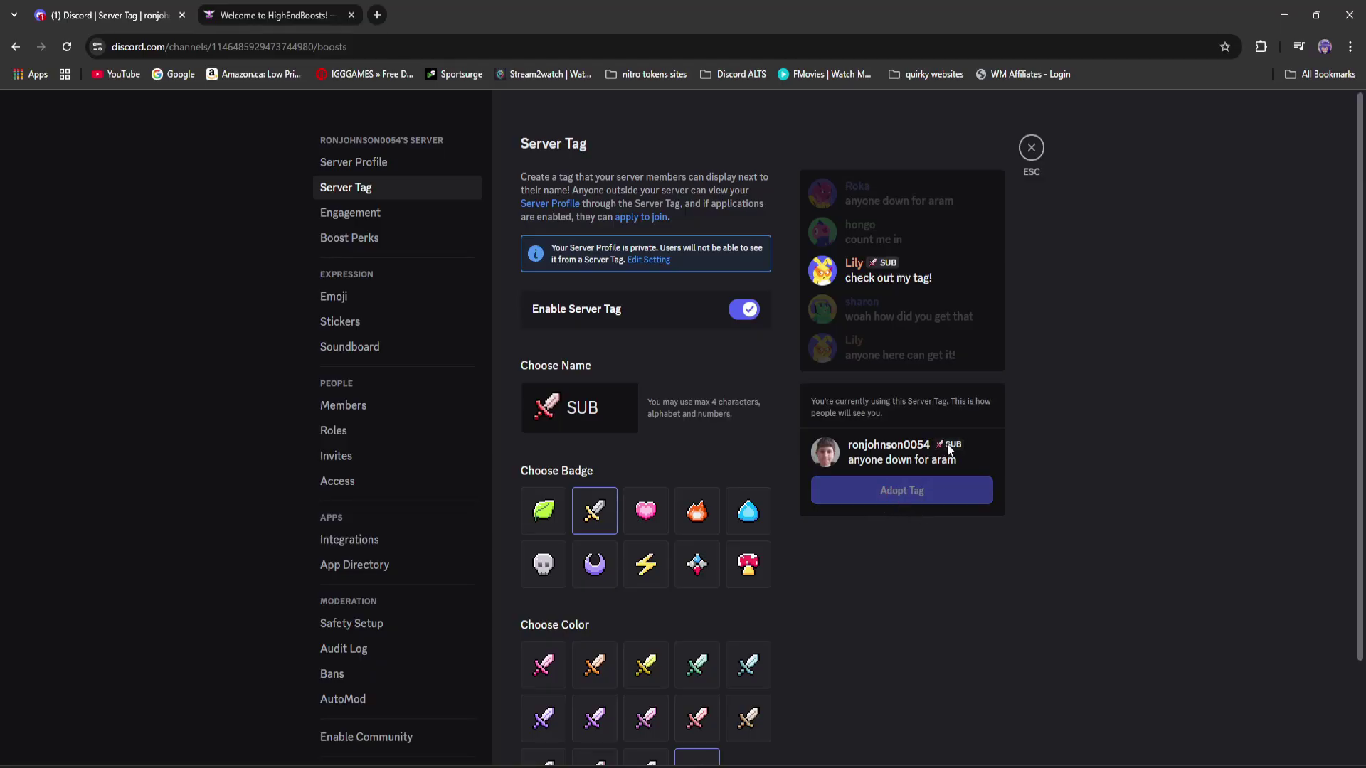
{"action": "left_click", "coordinate": [1031, 149]}
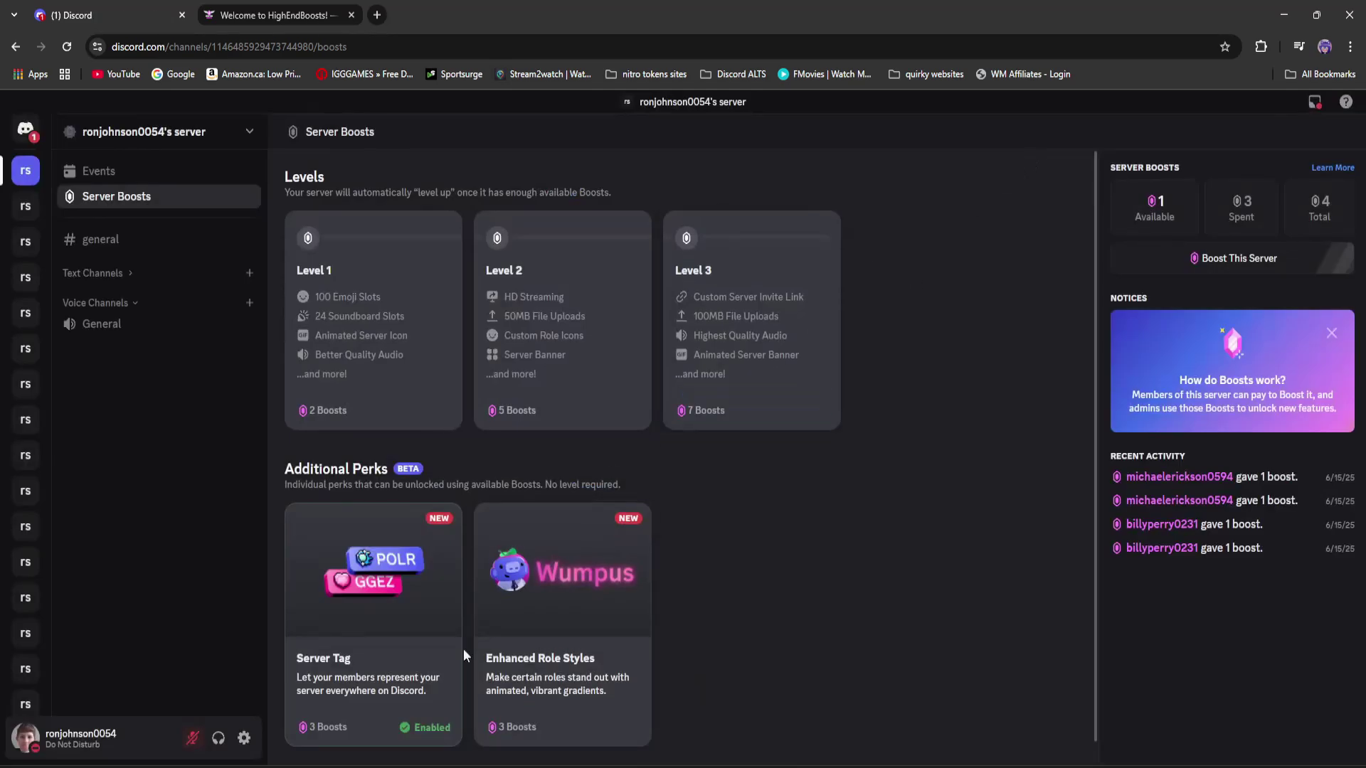
{"action": "left_click", "coordinate": [244, 737]}
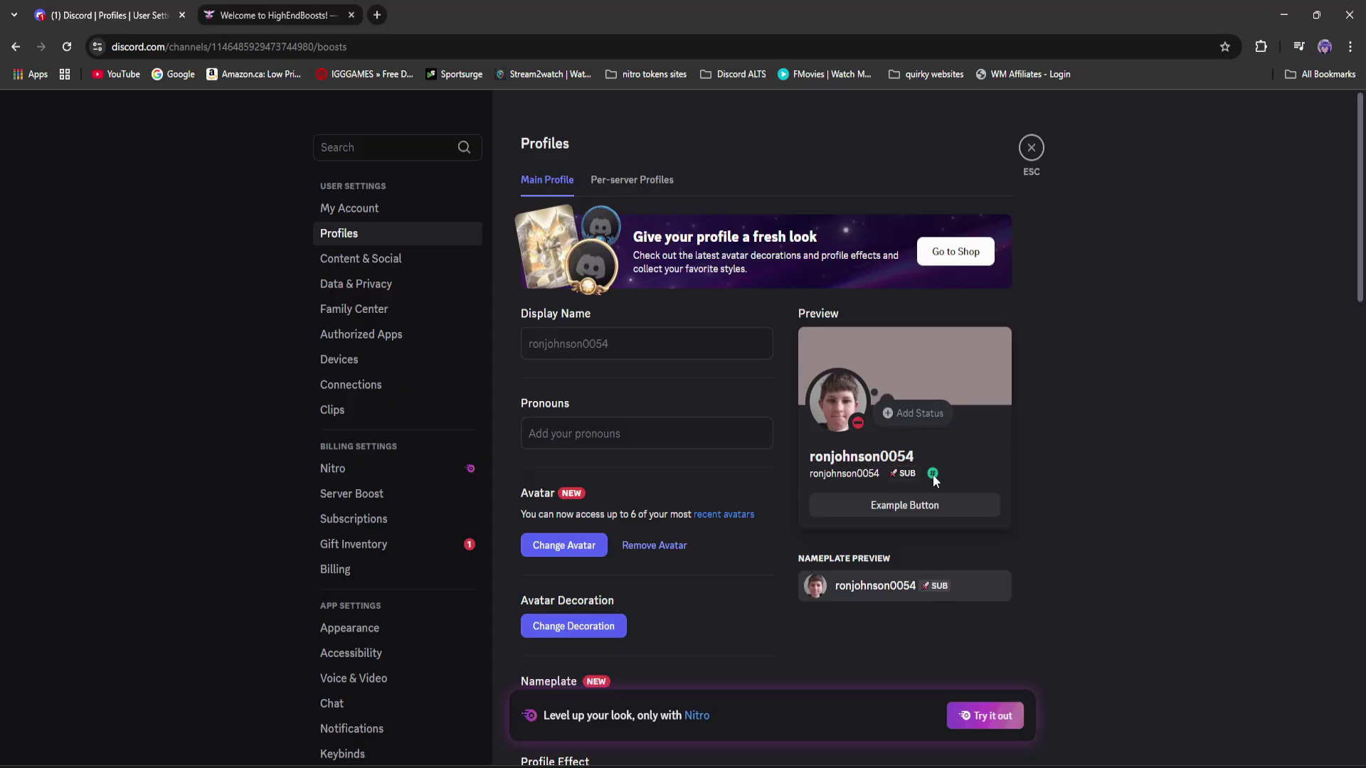
{"action": "left_click", "coordinate": [1034, 148]}
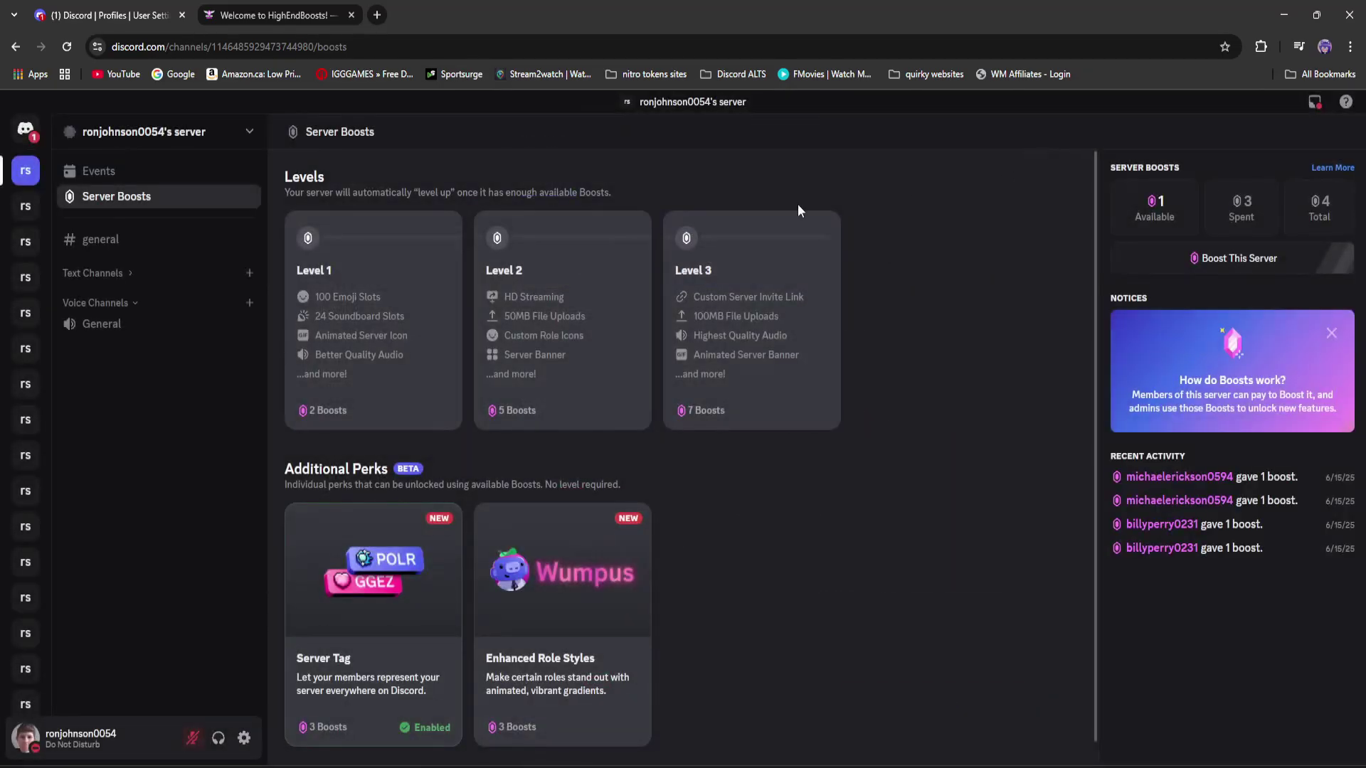